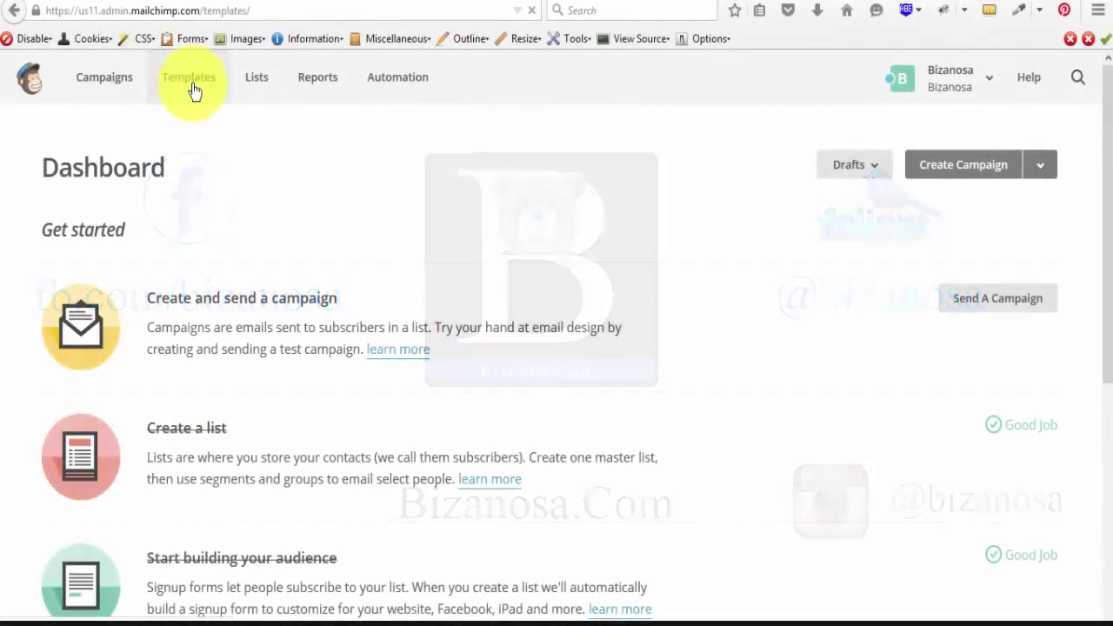
Go to the saved templates page and begin creating a new template.
click(193, 86)
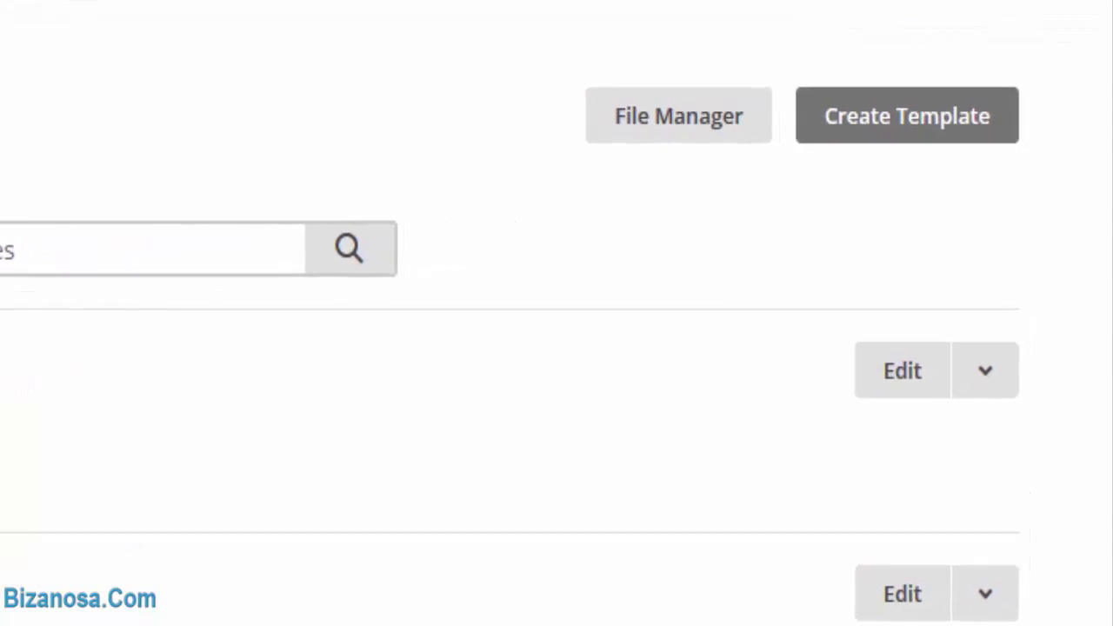
click(920, 98)
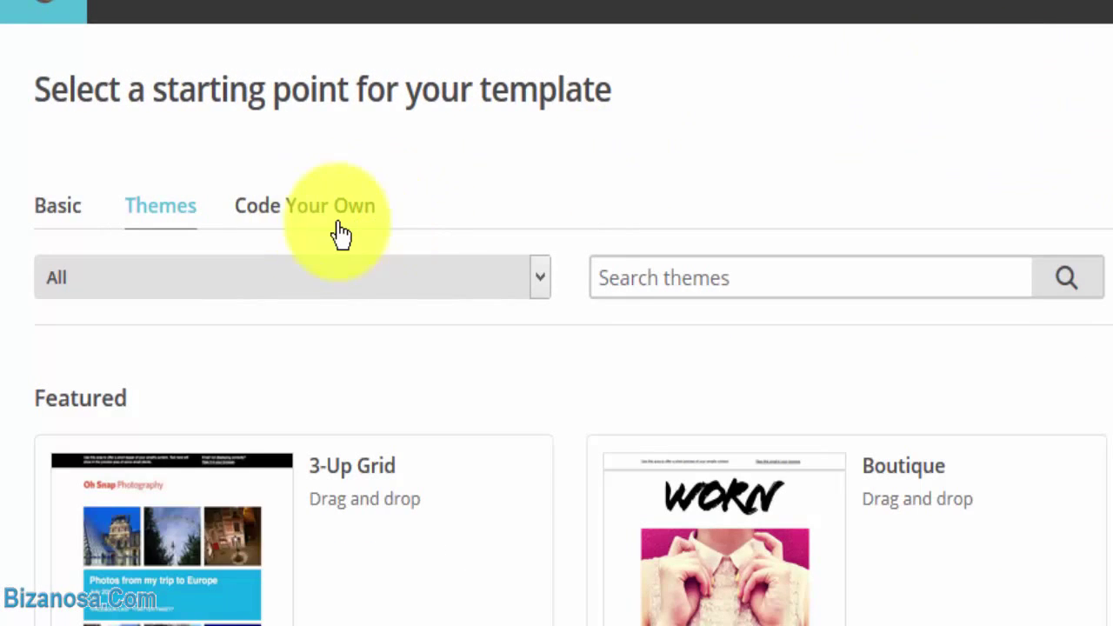
Show the Code Your Own options, then open Responsive_Template1.html from the course folder in the browser.
click(303, 217)
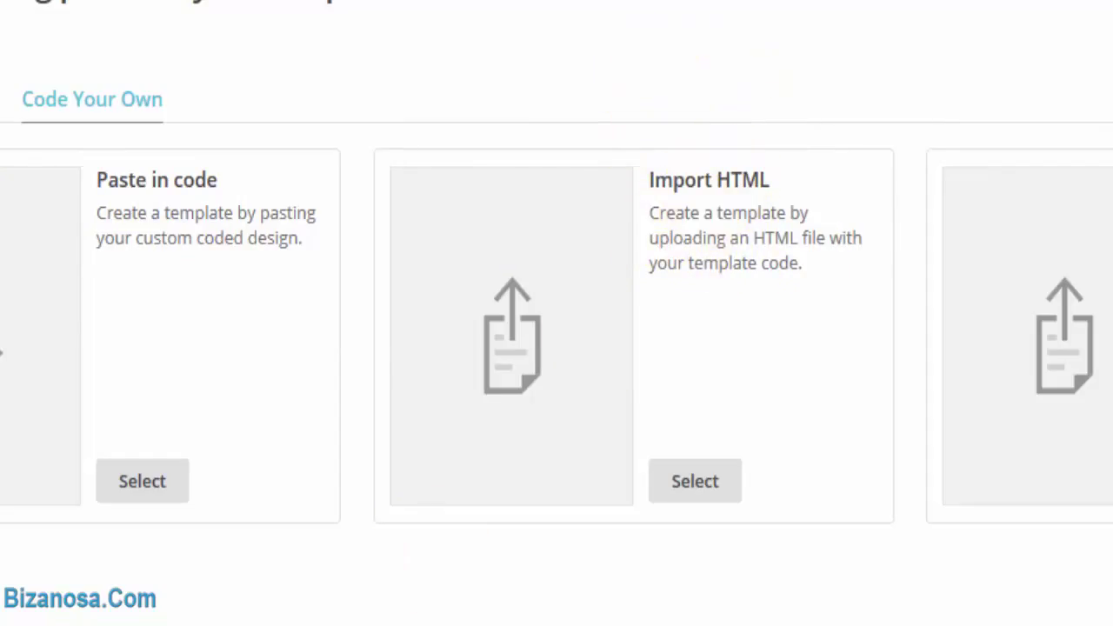
mouse_move(139, 625)
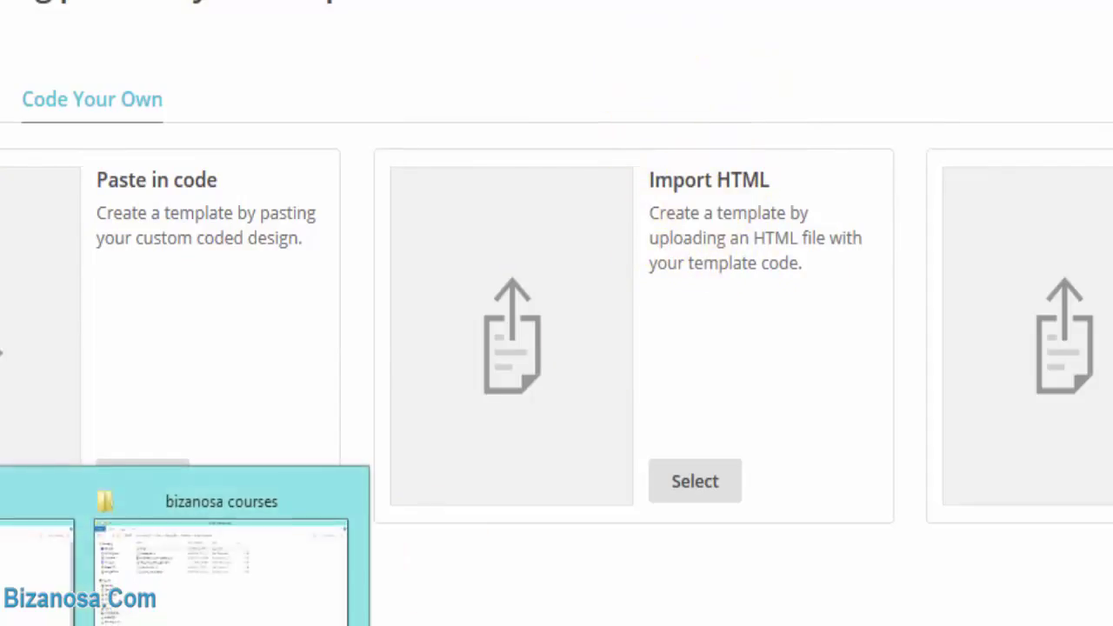
click(206, 559)
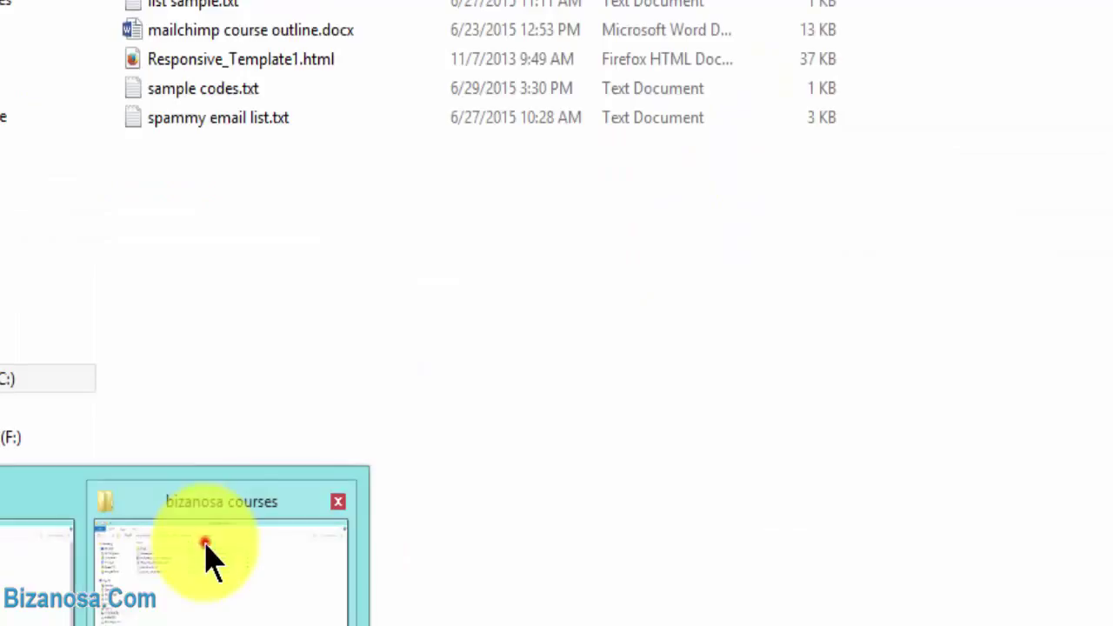
click(209, 61)
double_click(207, 69)
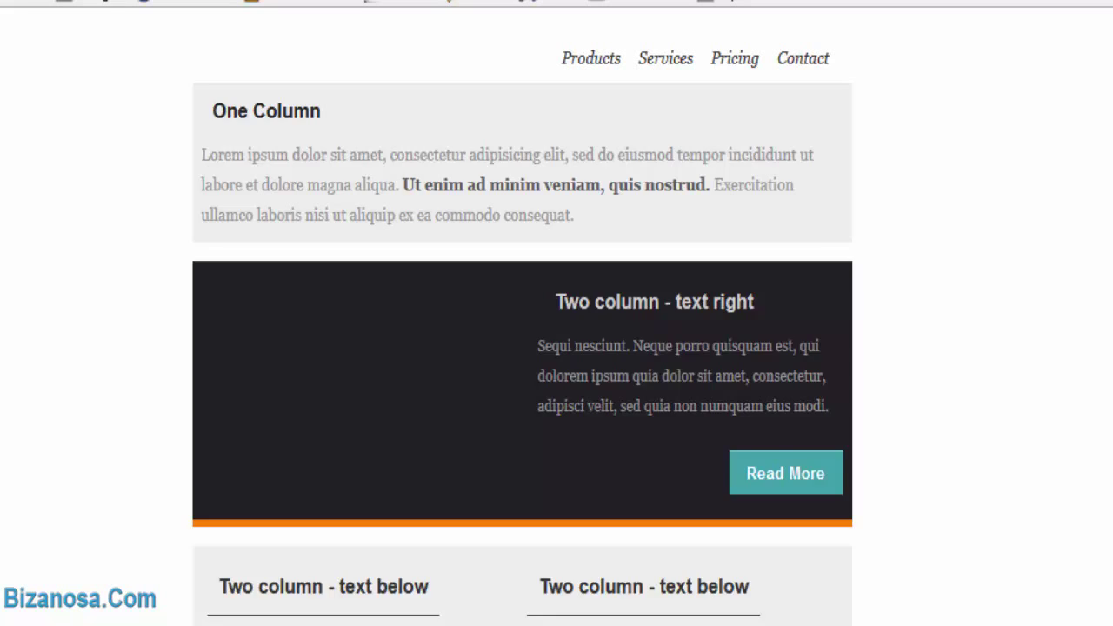
Scroll through the Responsive Design template preview in Firefox.
scroll(539, 348, up, 5)
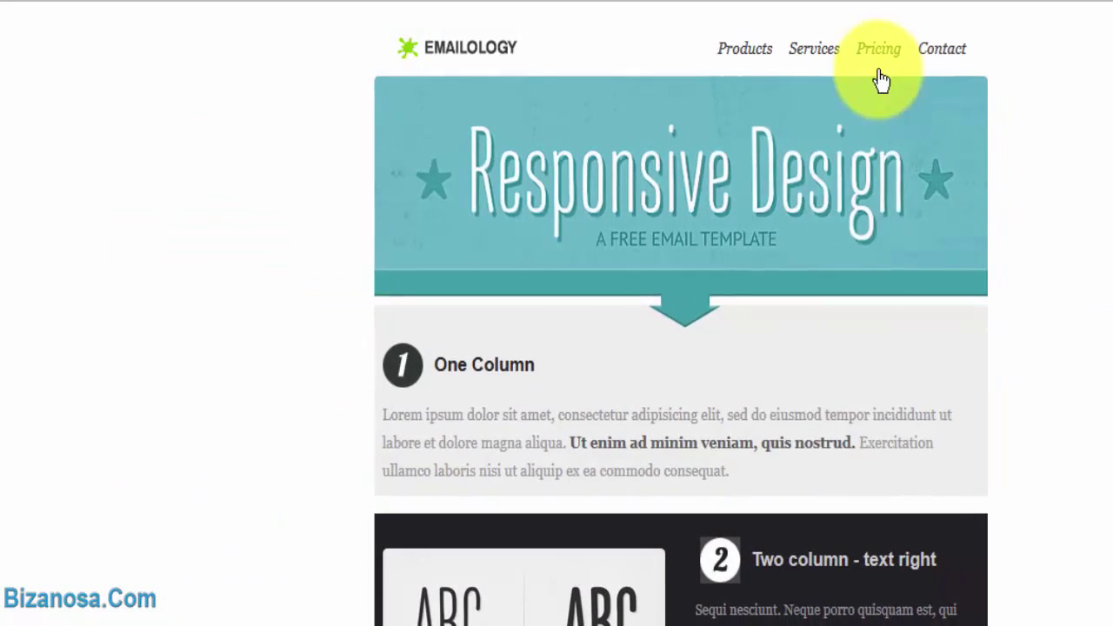
scroll(159, 504, down, 15)
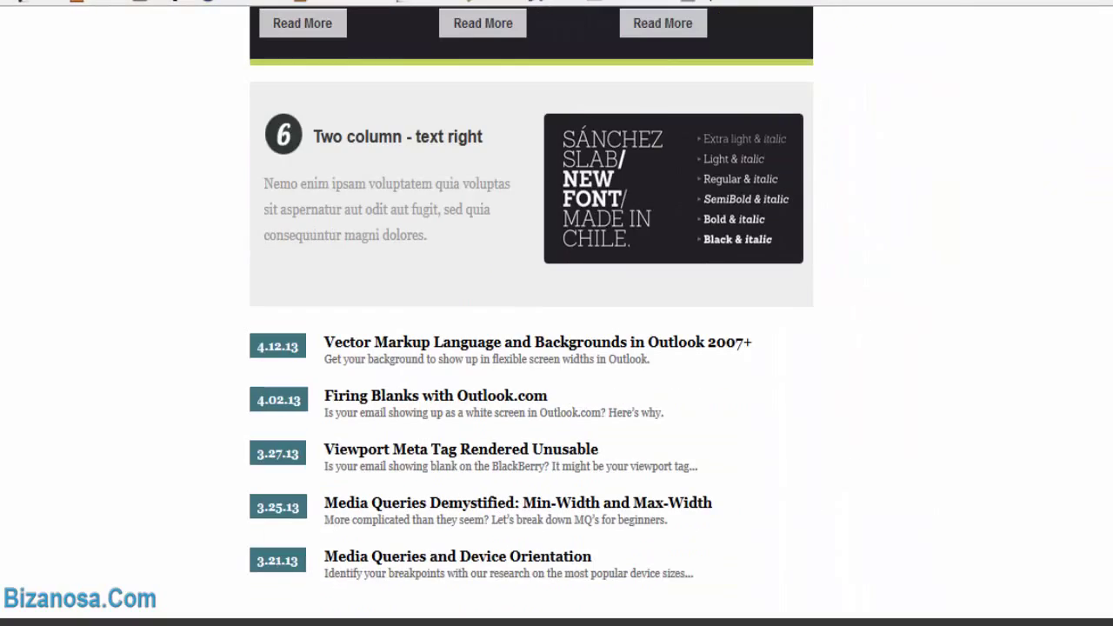
scroll(158, 505, up, 15)
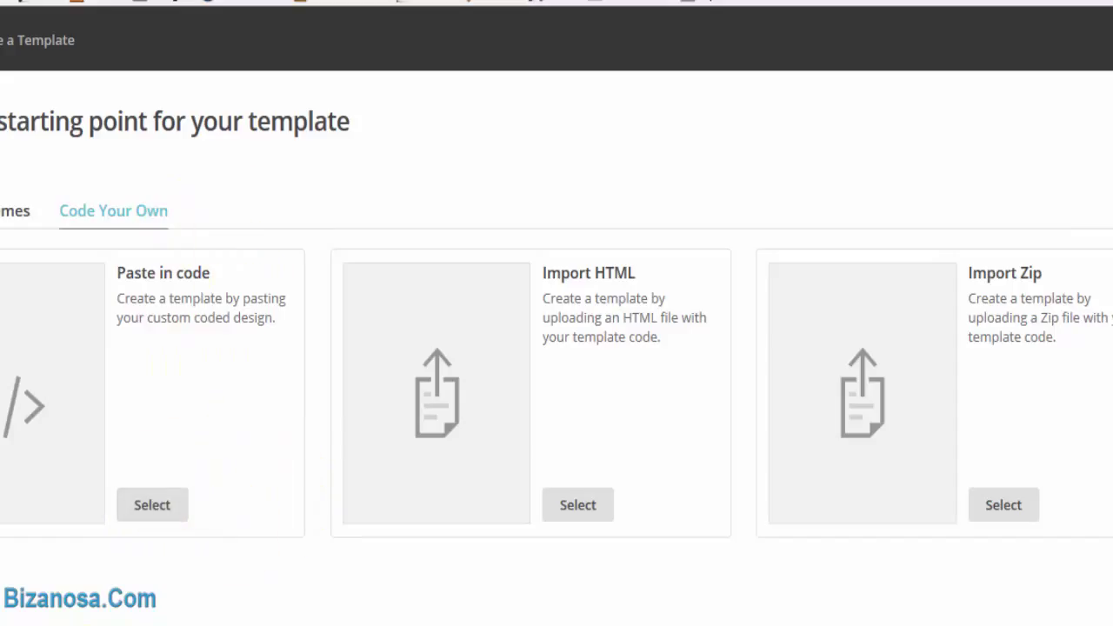
Open Responsive_Template1.html from the bizanosa courses folder in Notepad++.
mouse_move(165, 625)
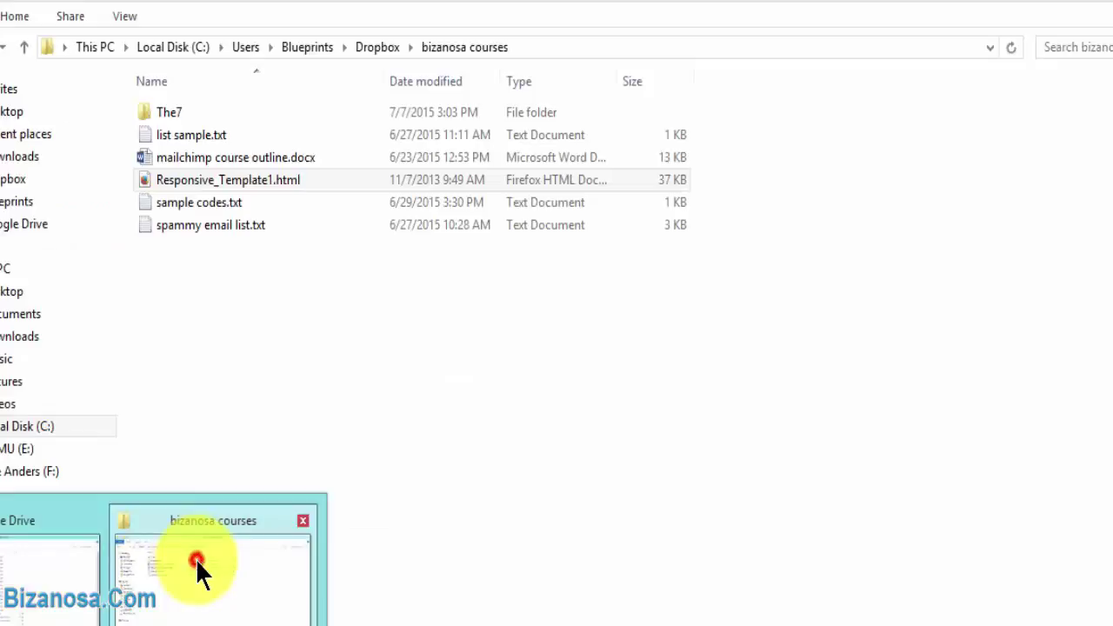
click(196, 565)
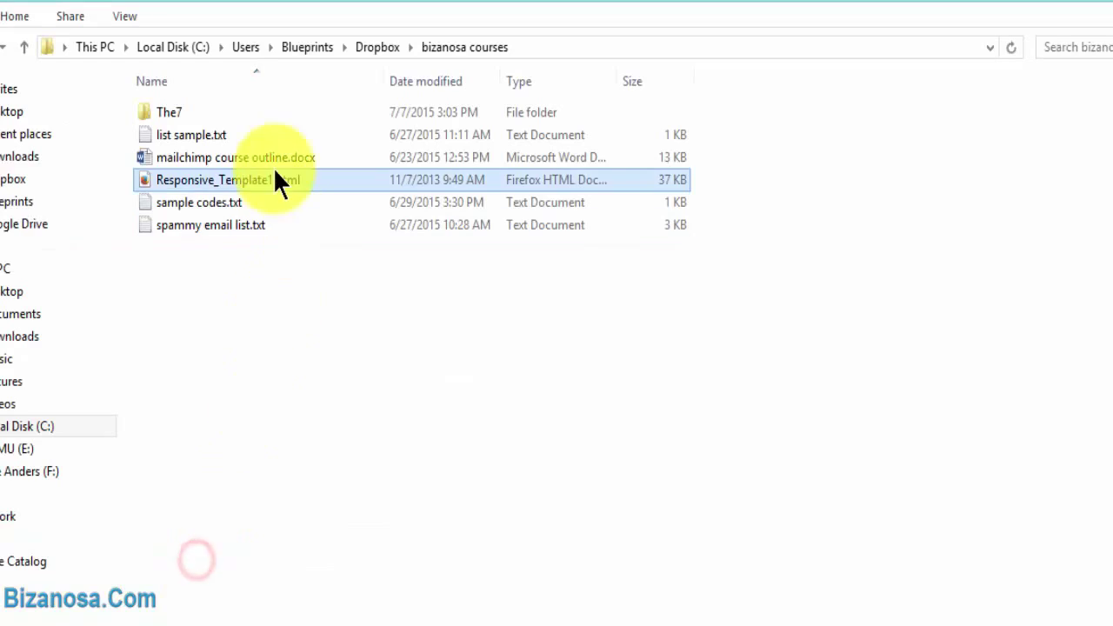
right_click(198, 183)
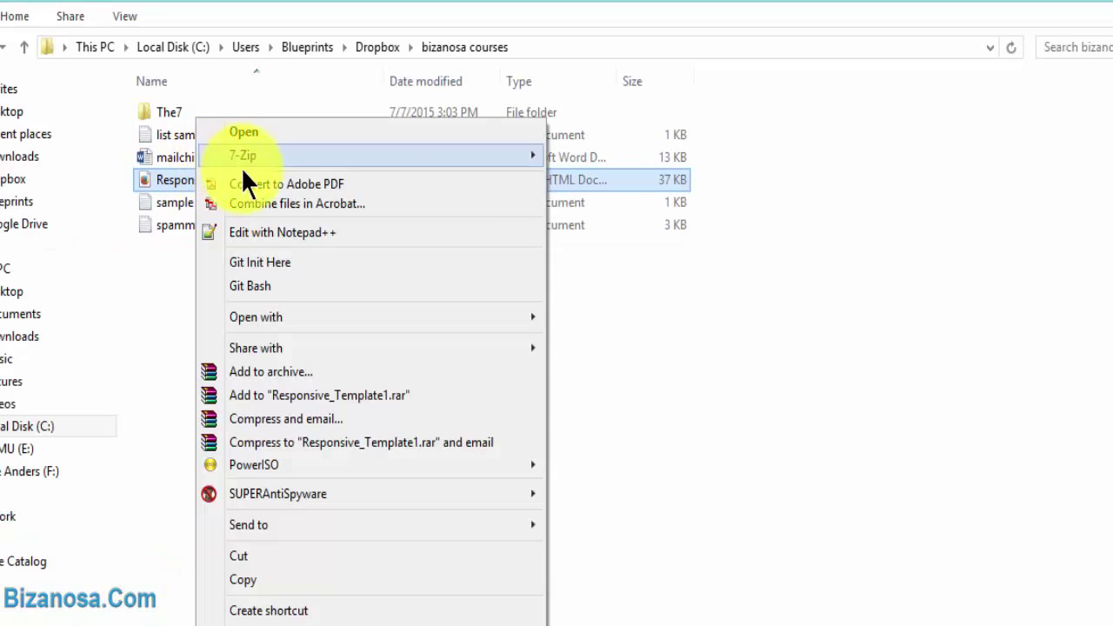
click(278, 230)
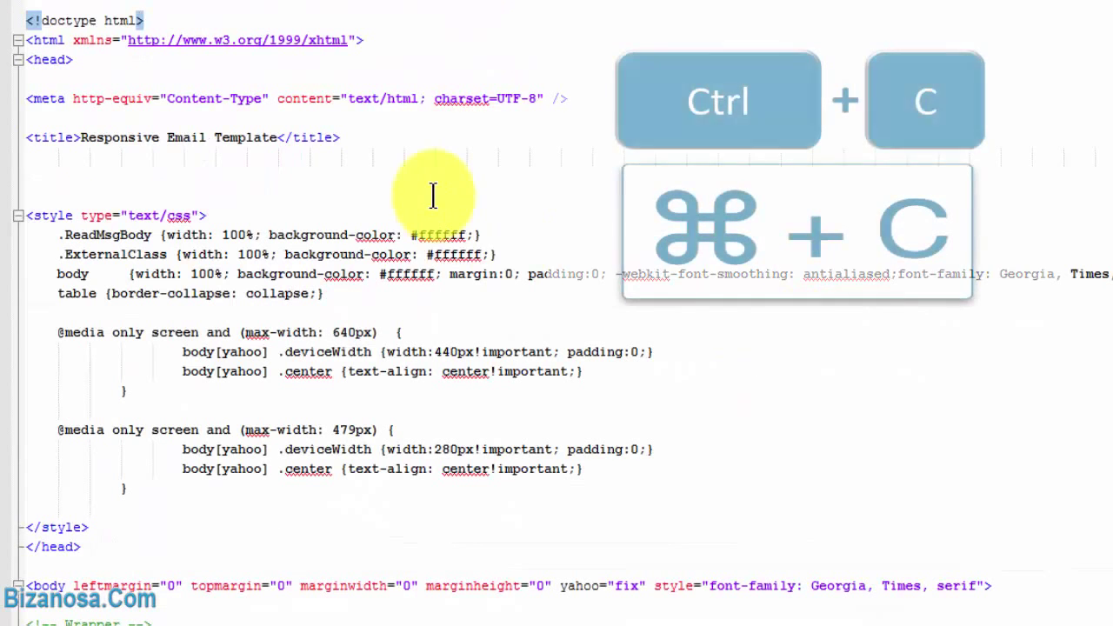
Select all the template code in Notepad++ and start a Paste in code template in Mailchimp.
click(433, 195)
key(ctrl+a)
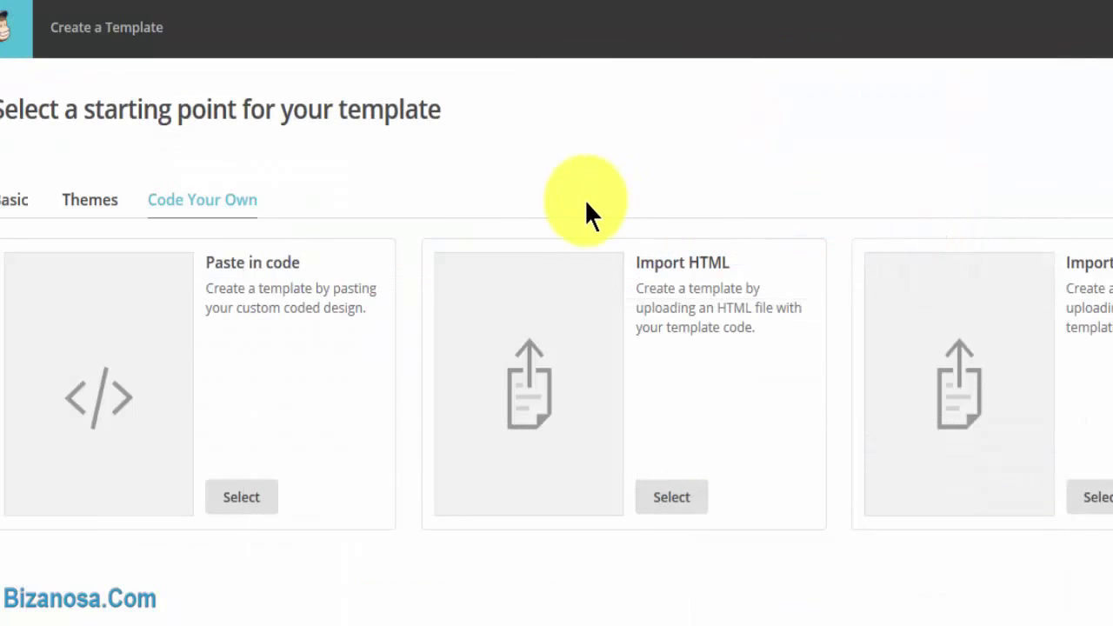
click(243, 503)
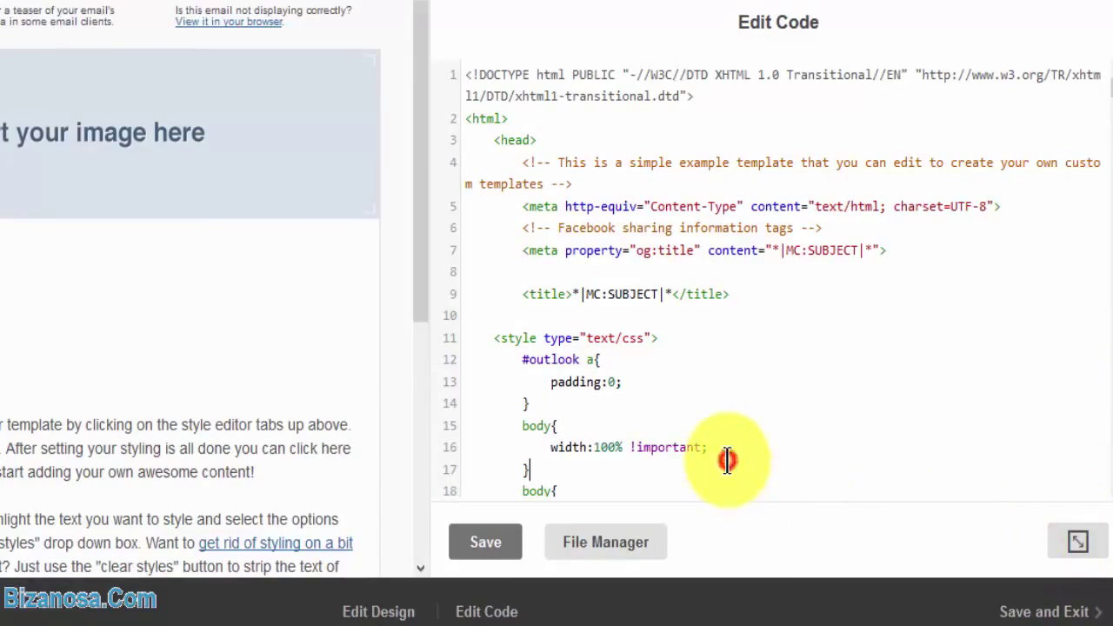
Replace the editor's starter code with the copied Responsive Design HTML, about 535 lines.
key(ctrl+a)
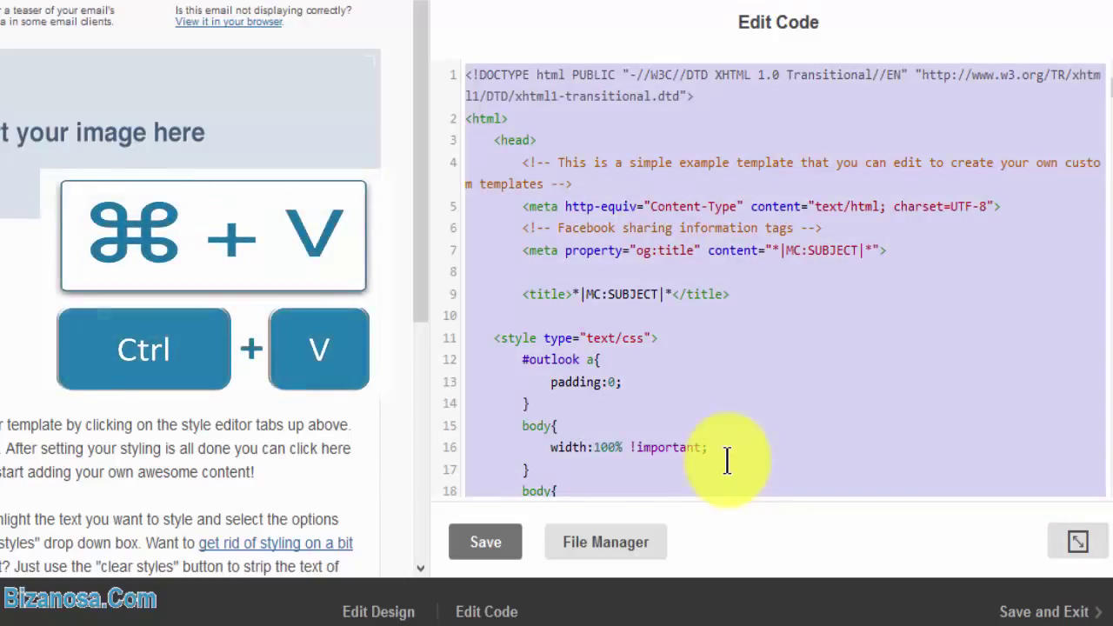
key(Delete)
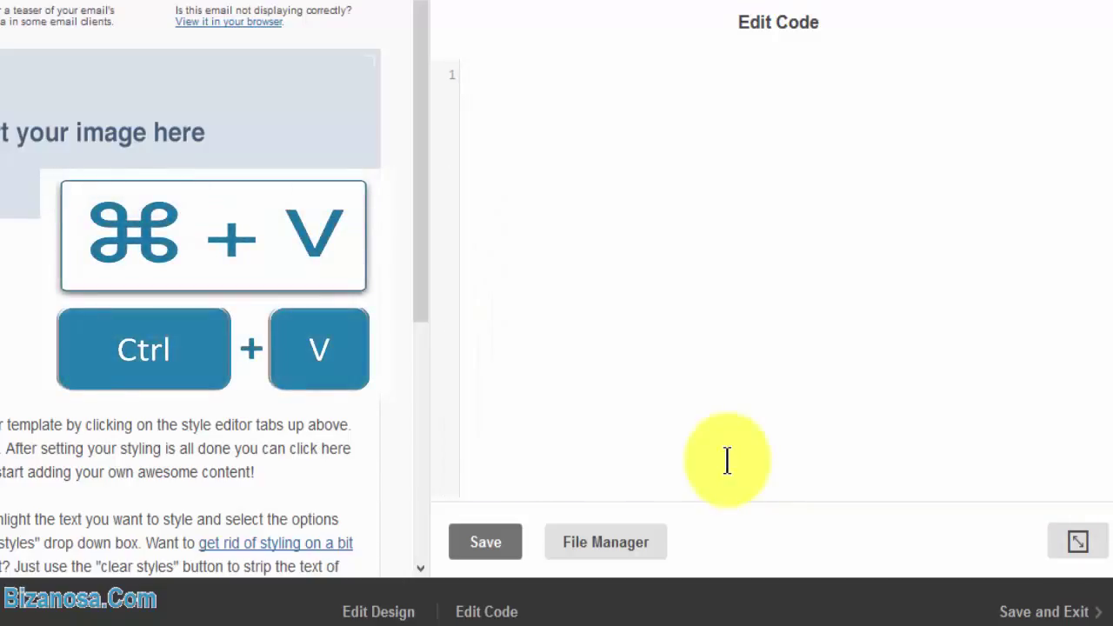
key(ctrl+v)
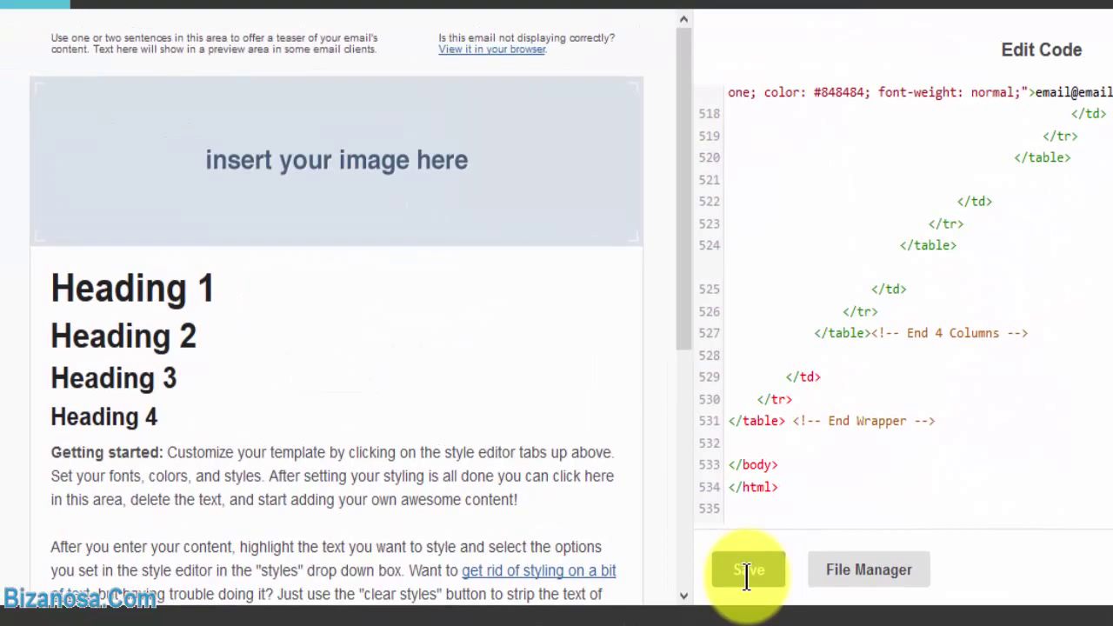
Save the pasted code, check the rendered Responsive Design preview and code, then save again.
click(746, 572)
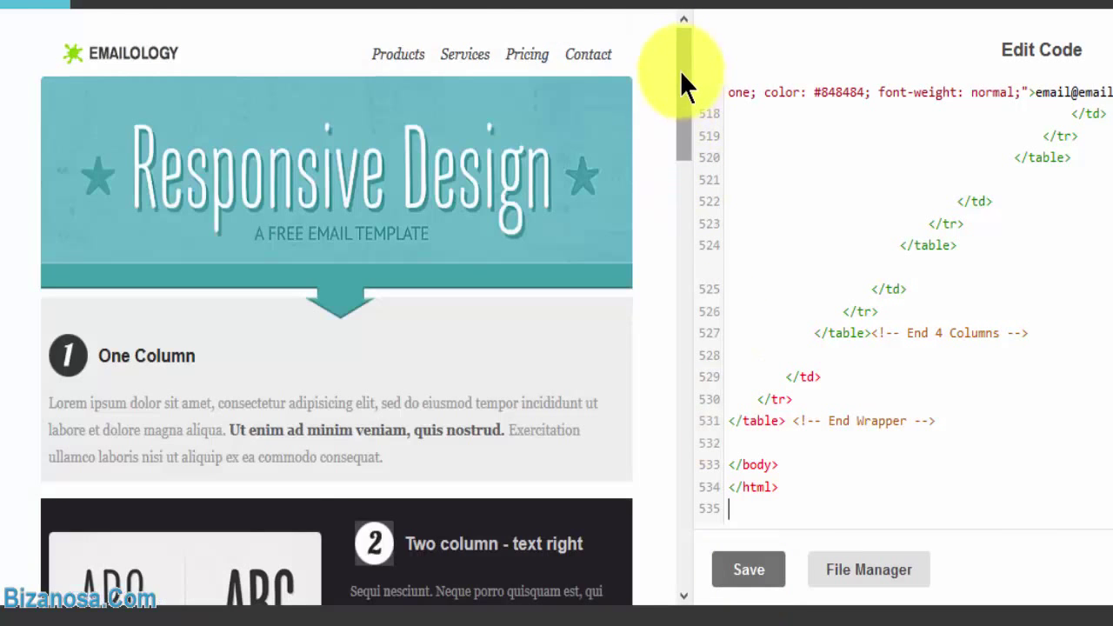
drag(680, 70, 674, 542)
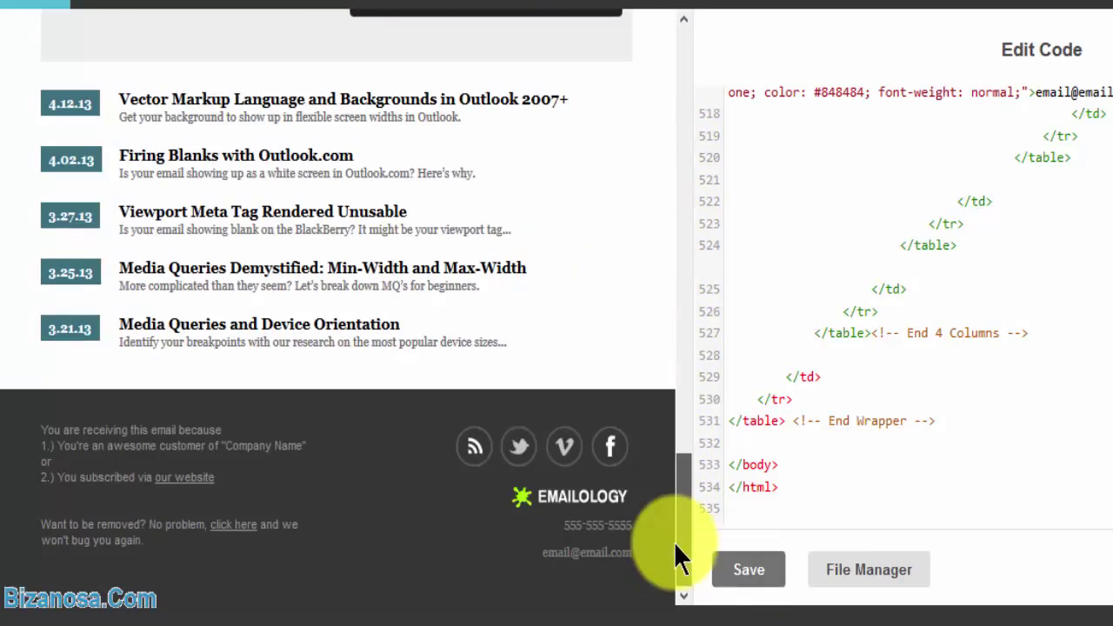
drag(675, 484, 676, 61)
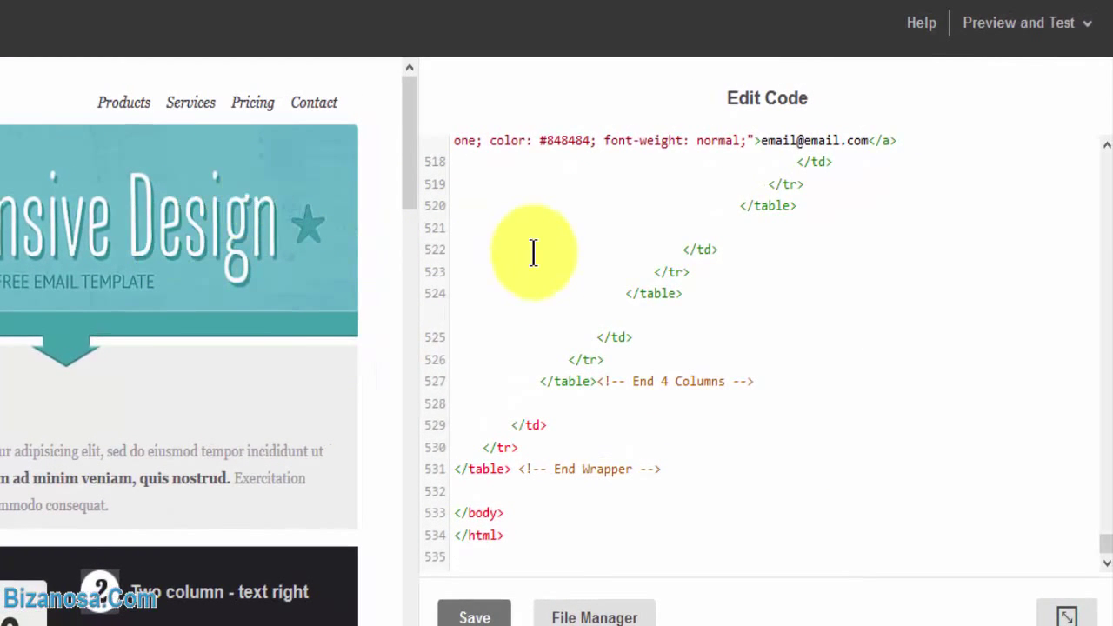
click(691, 254)
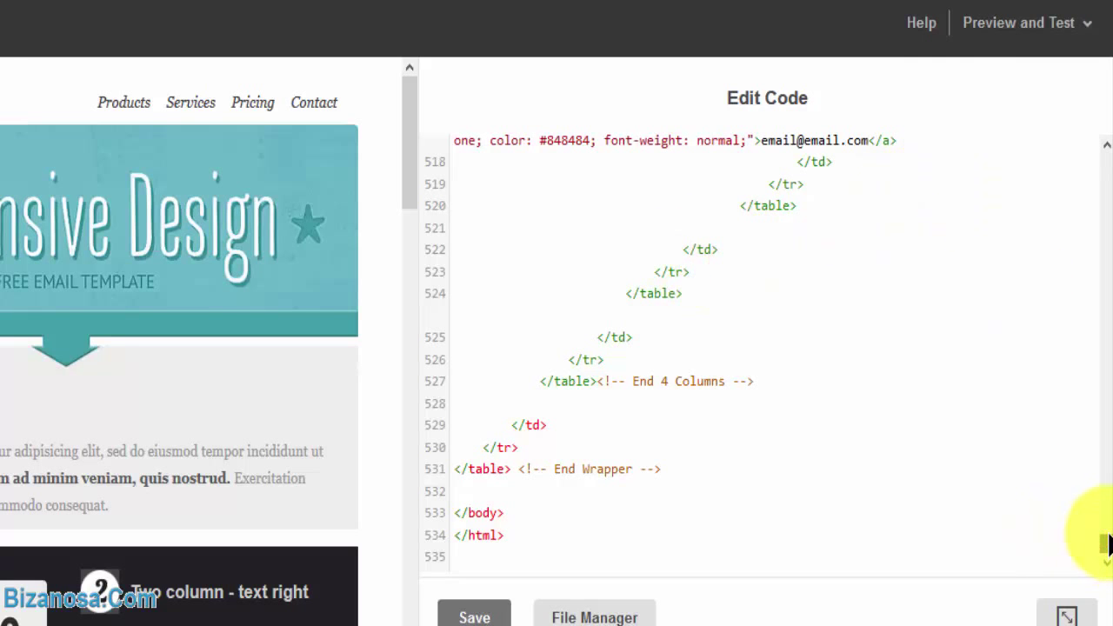
drag(1109, 543, 1070, 598)
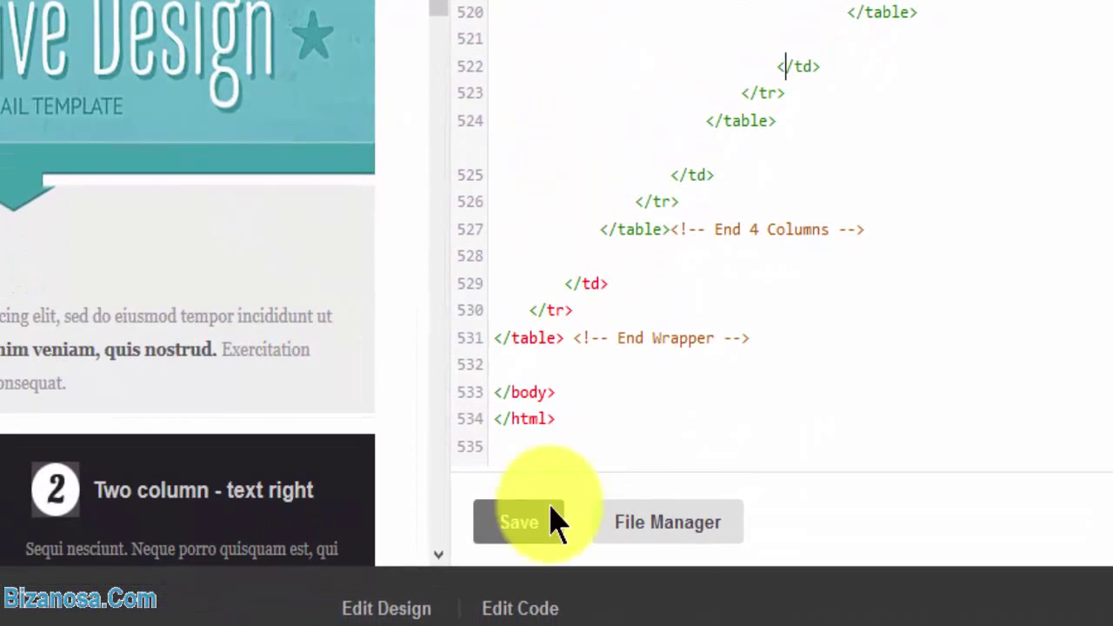
click(513, 526)
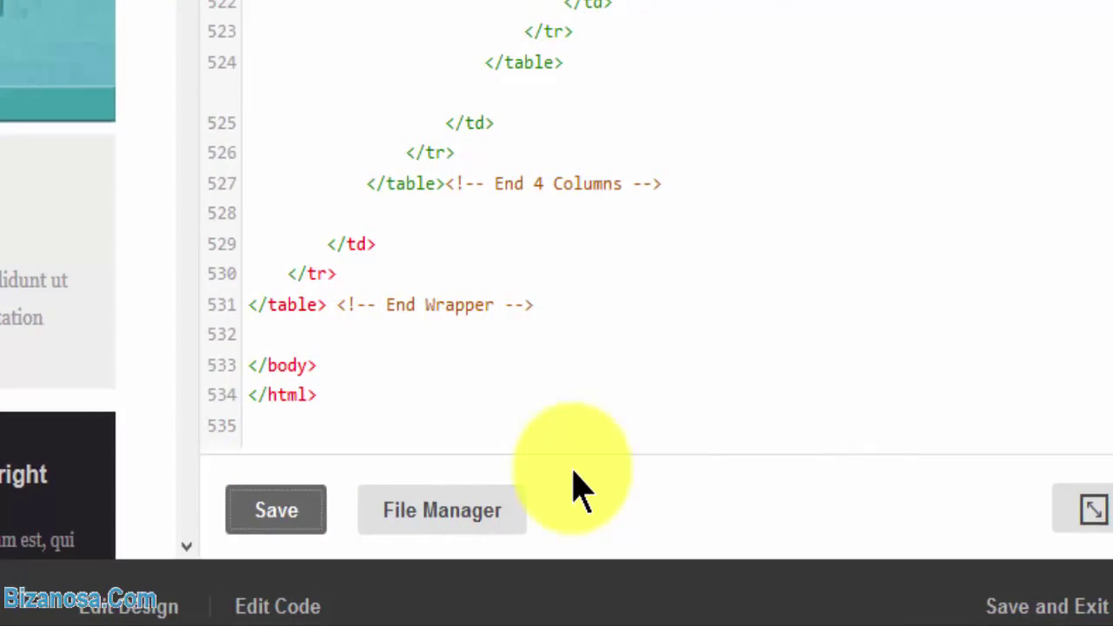
Save and exit the editor, naming the template 'paste html template'.
click(1003, 612)
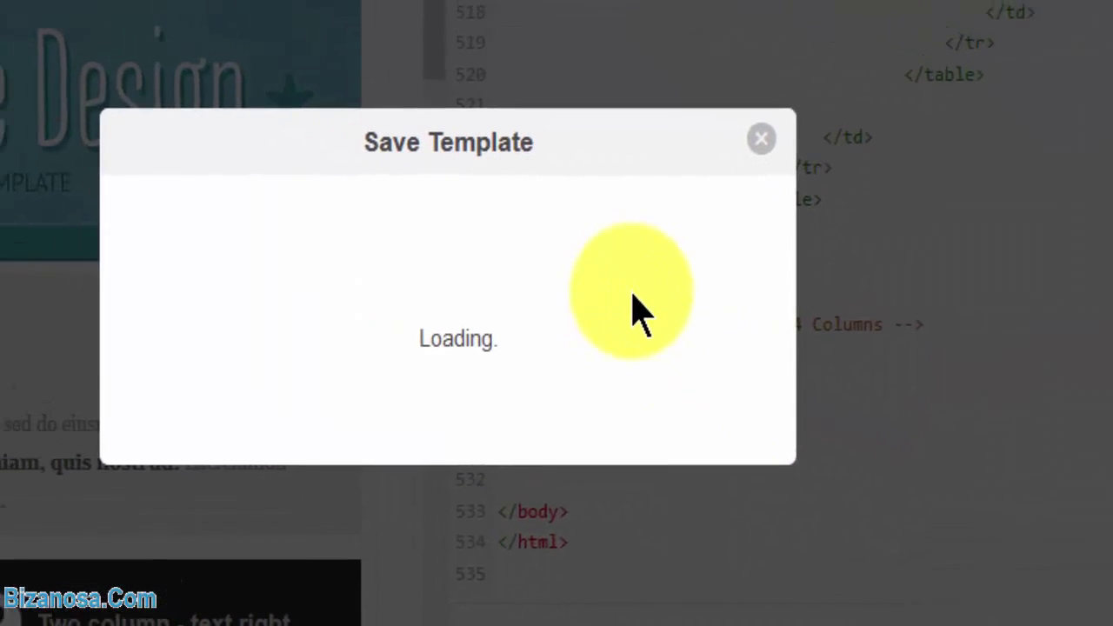
click(360, 258)
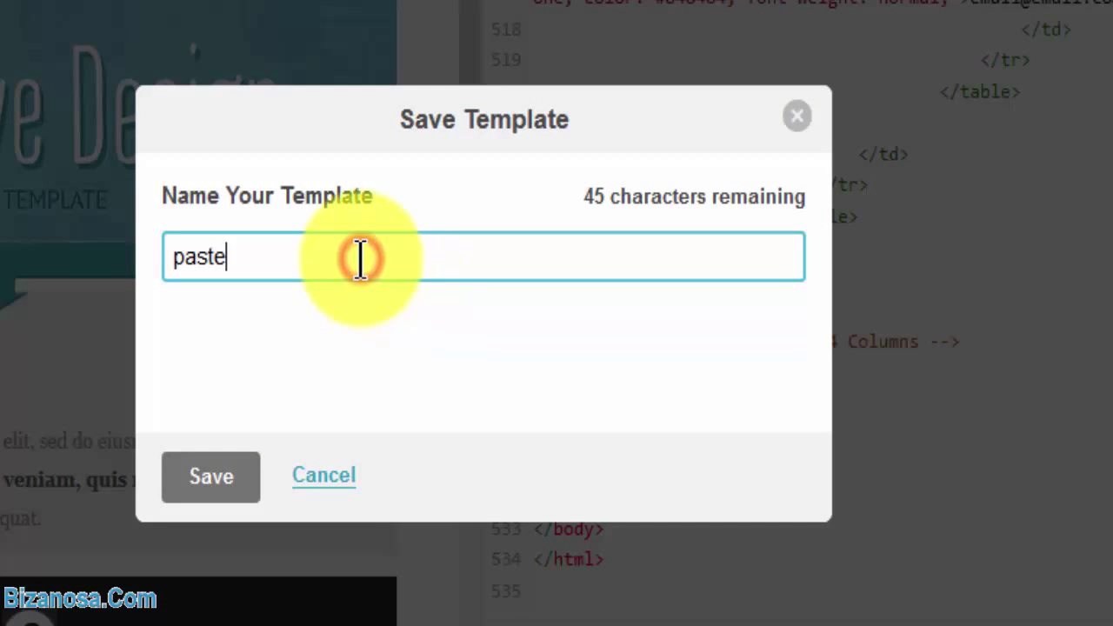
text(paste html template)
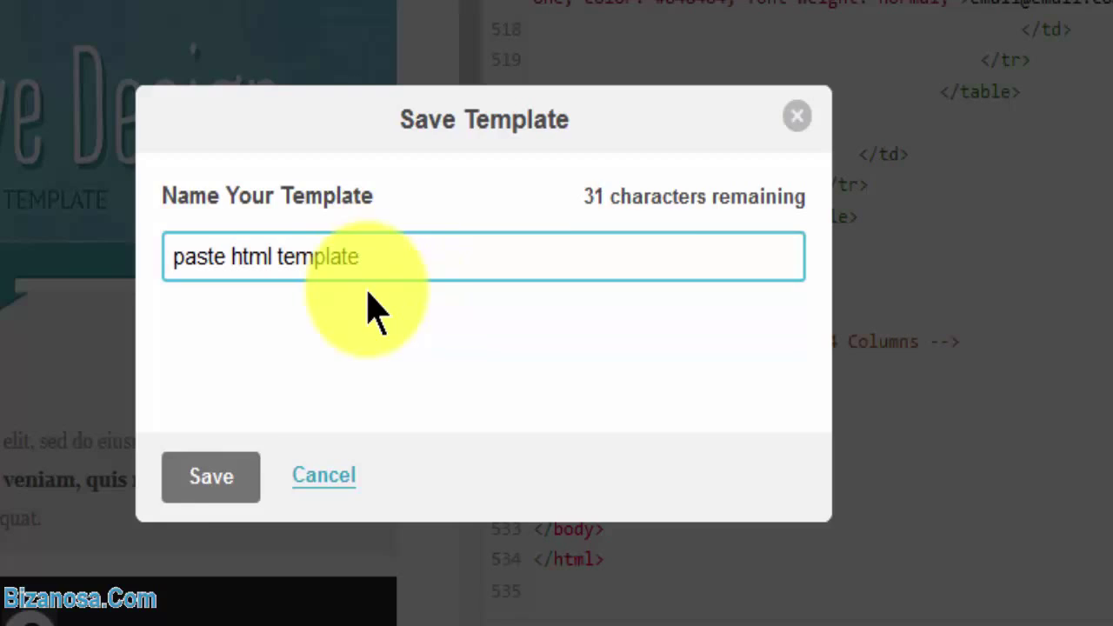
click(211, 480)
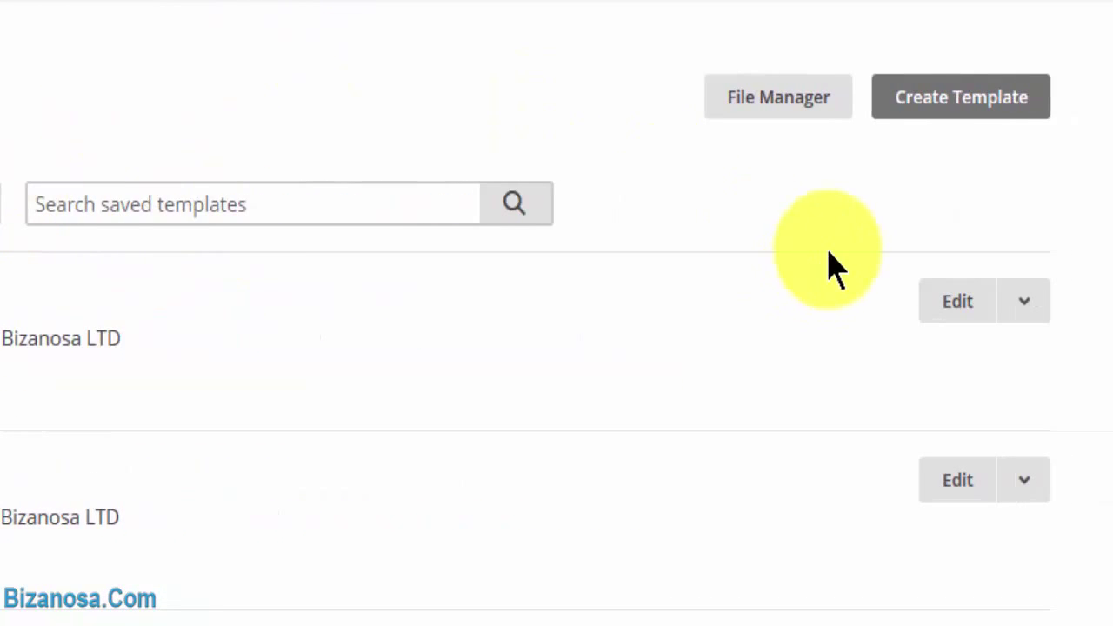
Begin creating another new template from the Templates page.
click(943, 100)
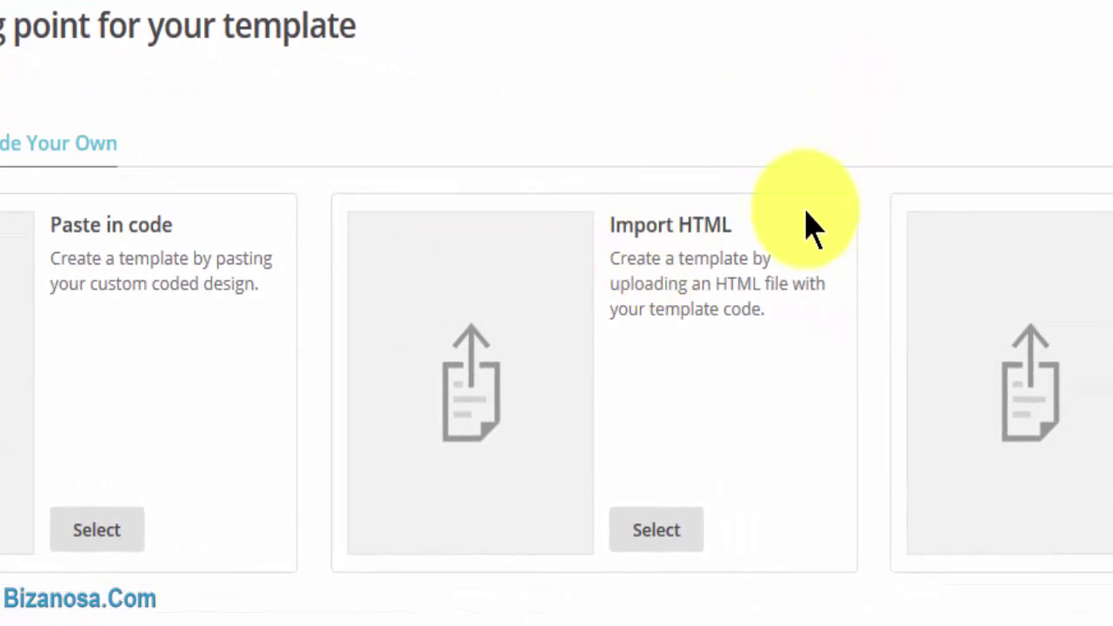
Import Responsive_Template1.html as the 'import html template' template via Import HTML and upload it.
click(657, 528)
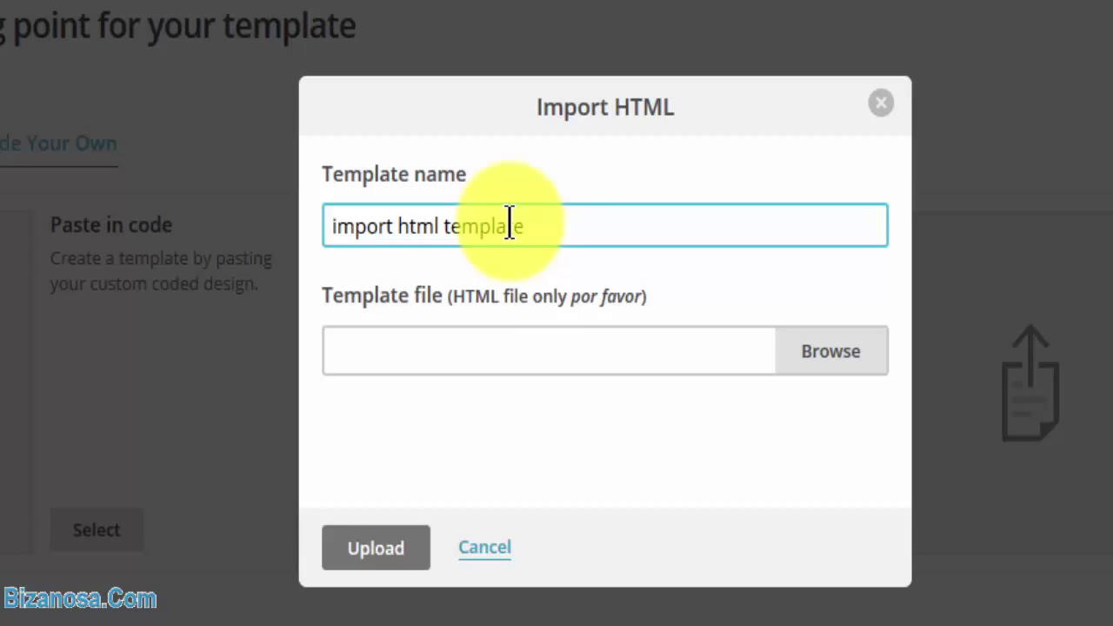
click(815, 360)
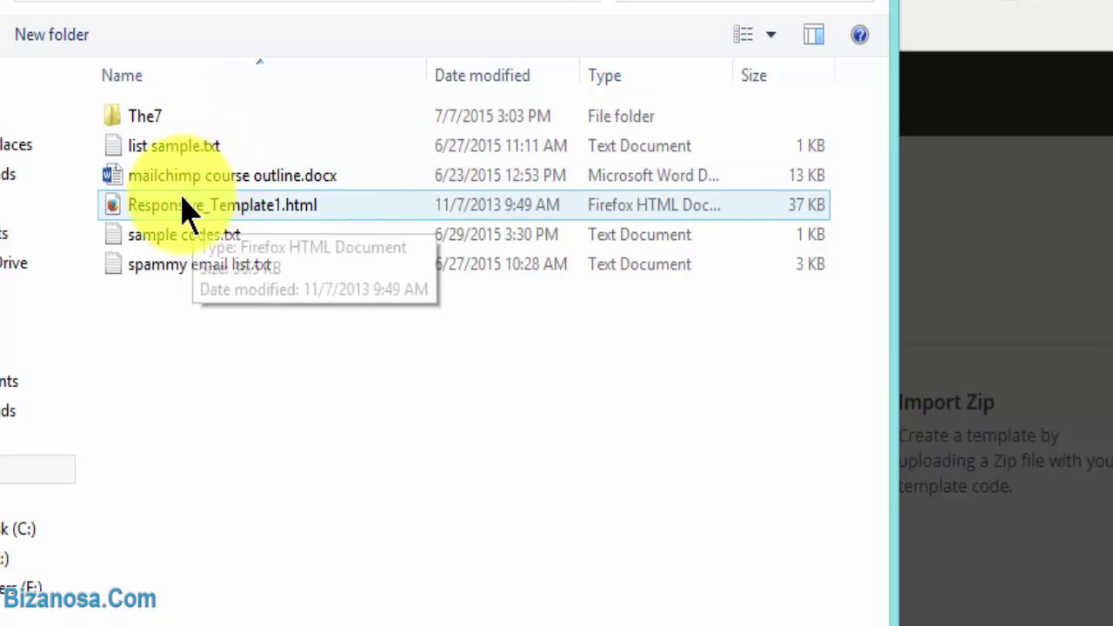
click(186, 209)
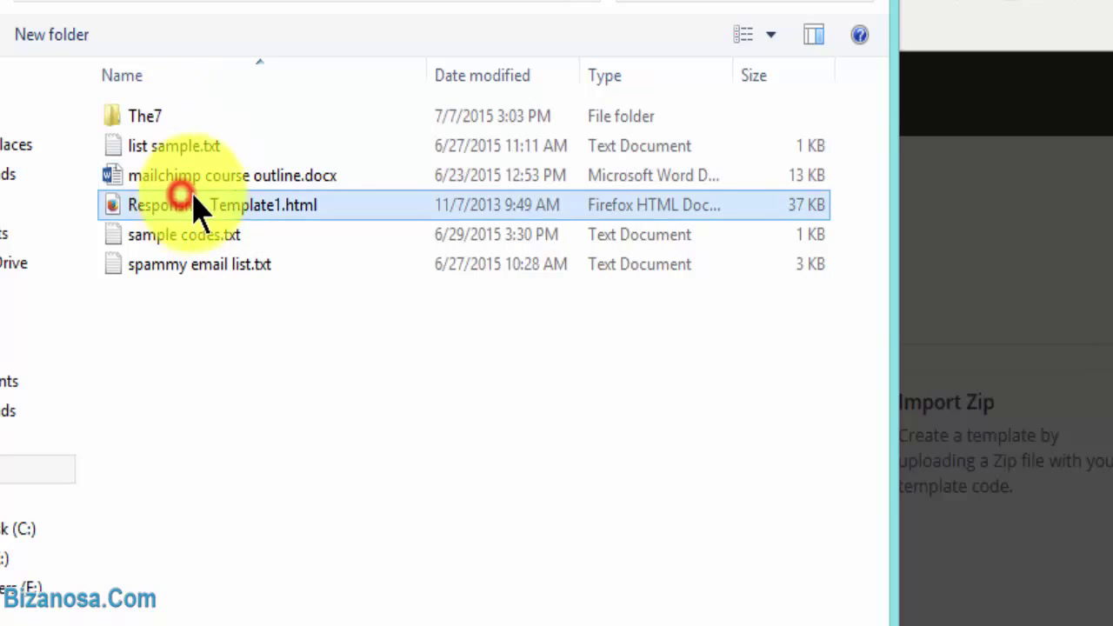
double_click(186, 209)
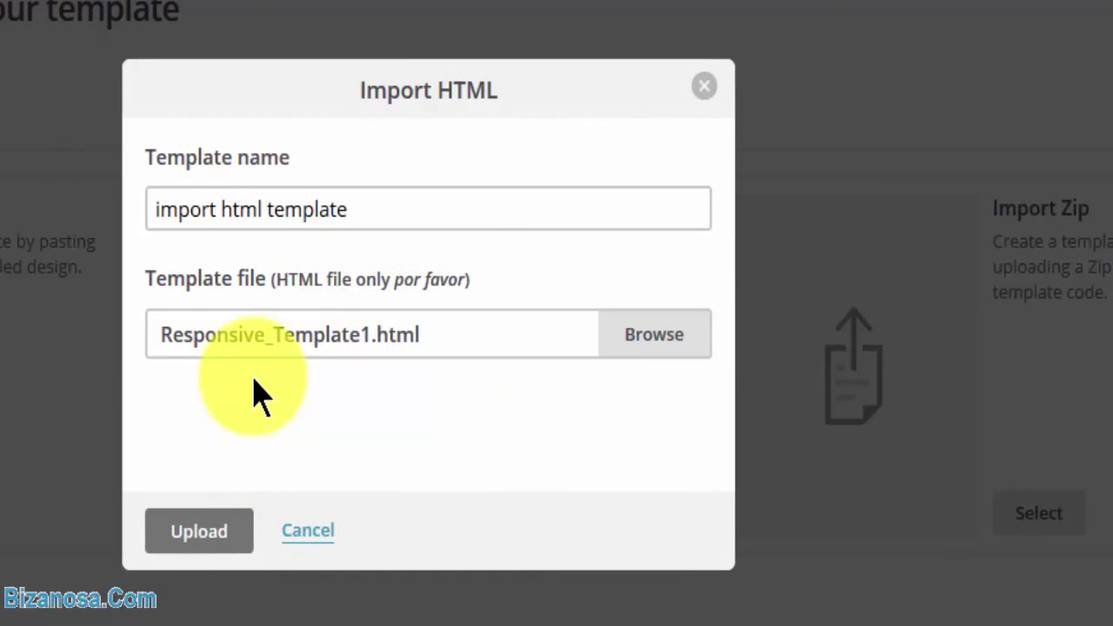
click(199, 532)
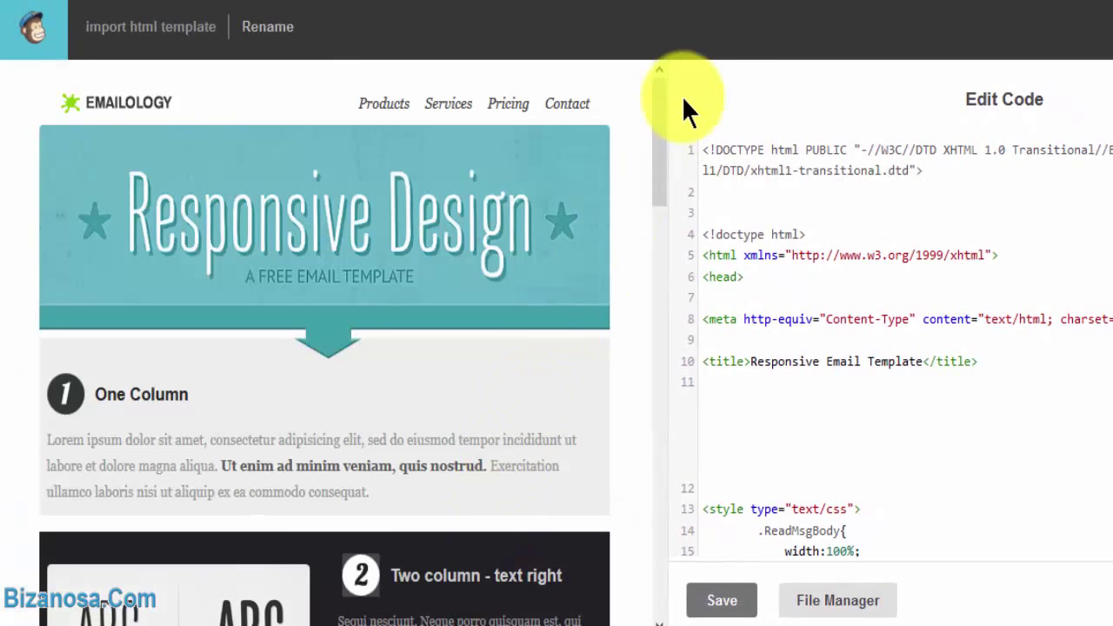
Save the imported HTML template and exit the editor back to the Templates list.
mouse_move(660, 97)
mouse_down()
mouse_move(665, 611)
mouse_move(659, 81)
mouse_up()
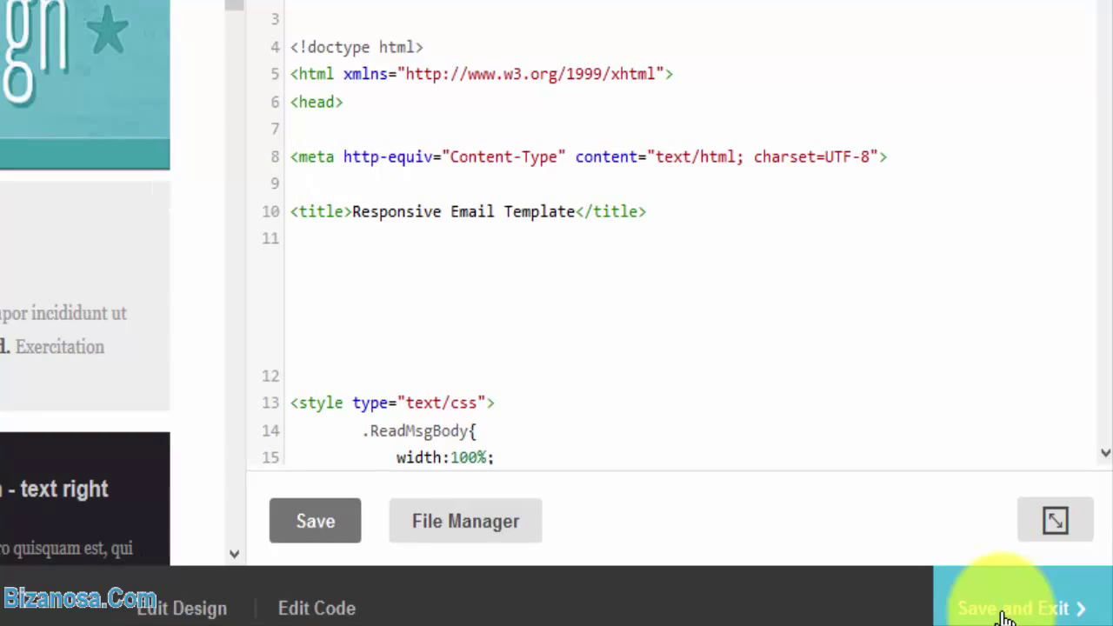
click(1004, 612)
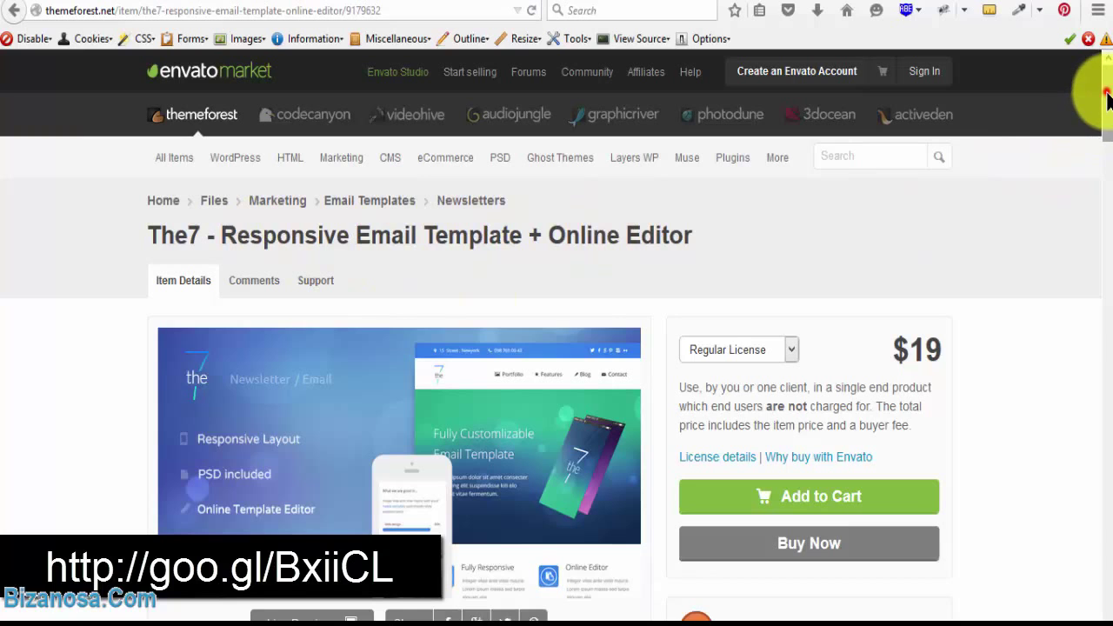
Scroll through the ThemeForest details page for The7 - Responsive Email Template + Online Editor.
drag(1107, 103, 1084, 203)
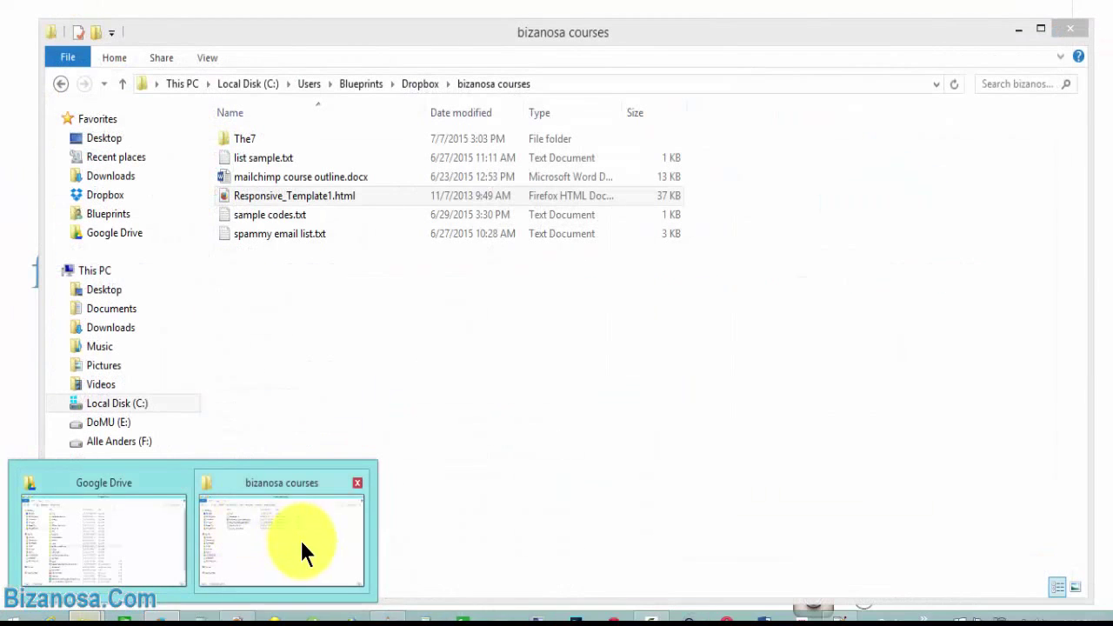
Browse to The7\Product in File Explorer and check the mailchimp folder's contents.
click(286, 527)
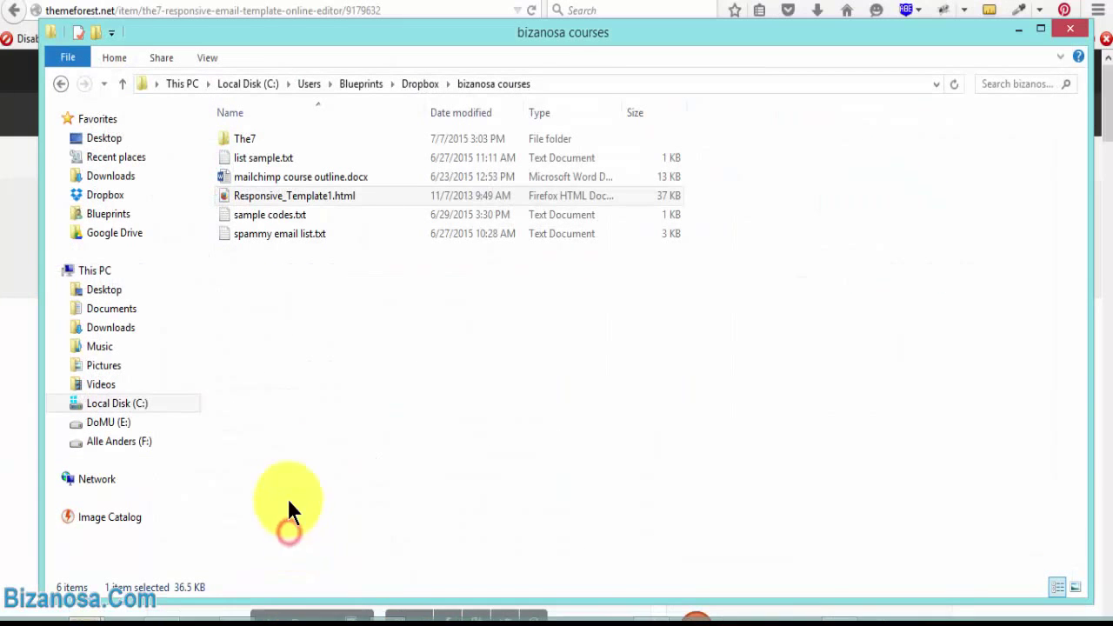
double_click(242, 134)
double_click(243, 136)
double_click(253, 175)
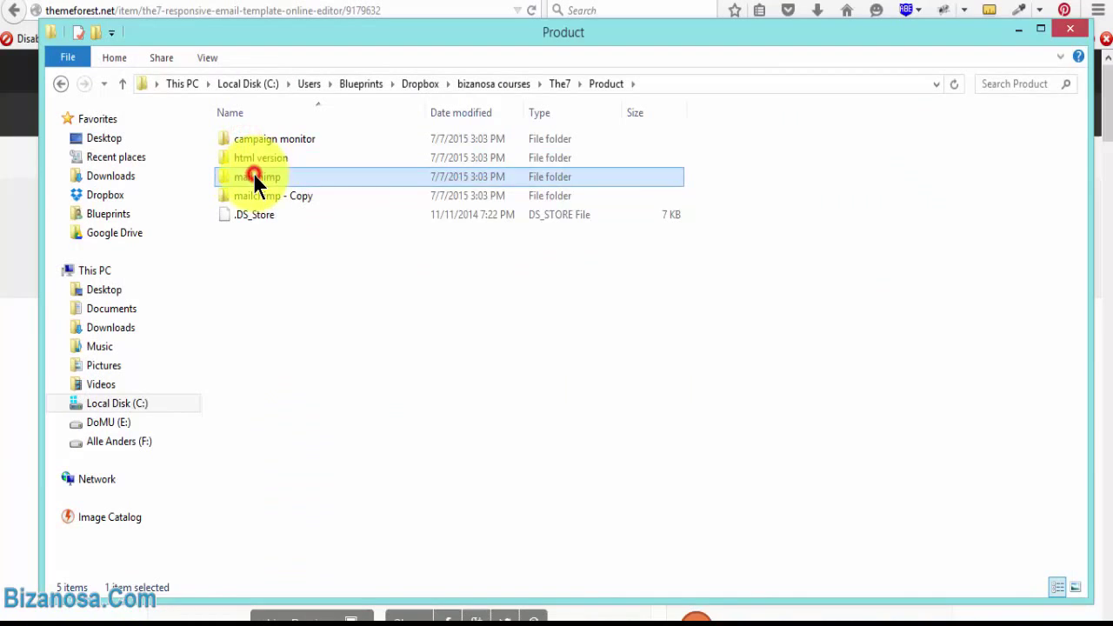
click(59, 84)
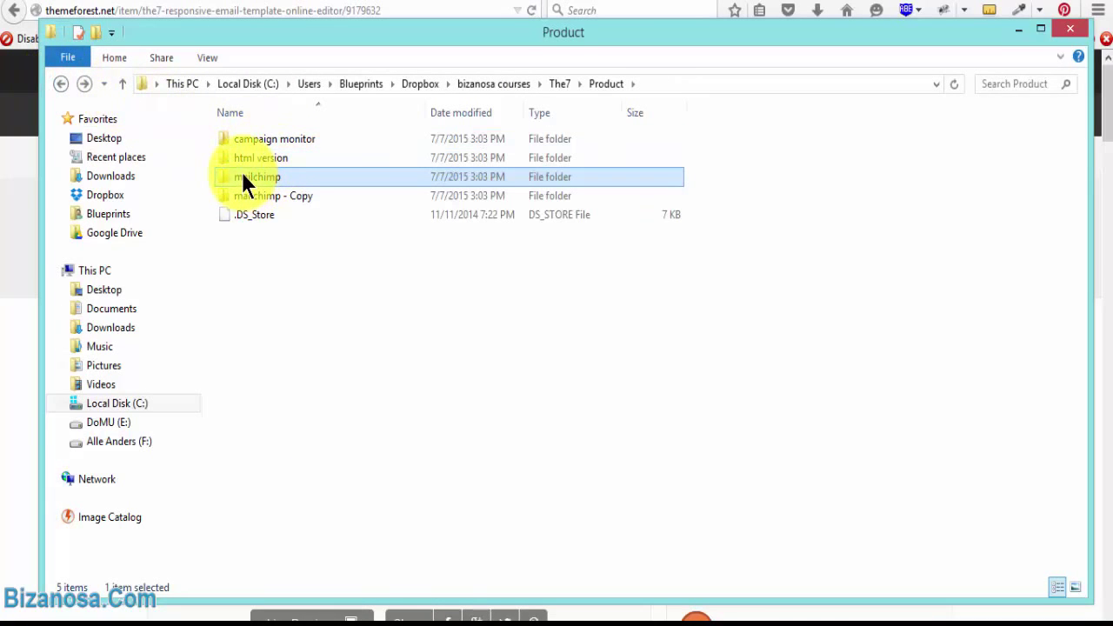
Compress the mailchimp folder into mailchimp.zip, then close File Explorer.
right_click(243, 175)
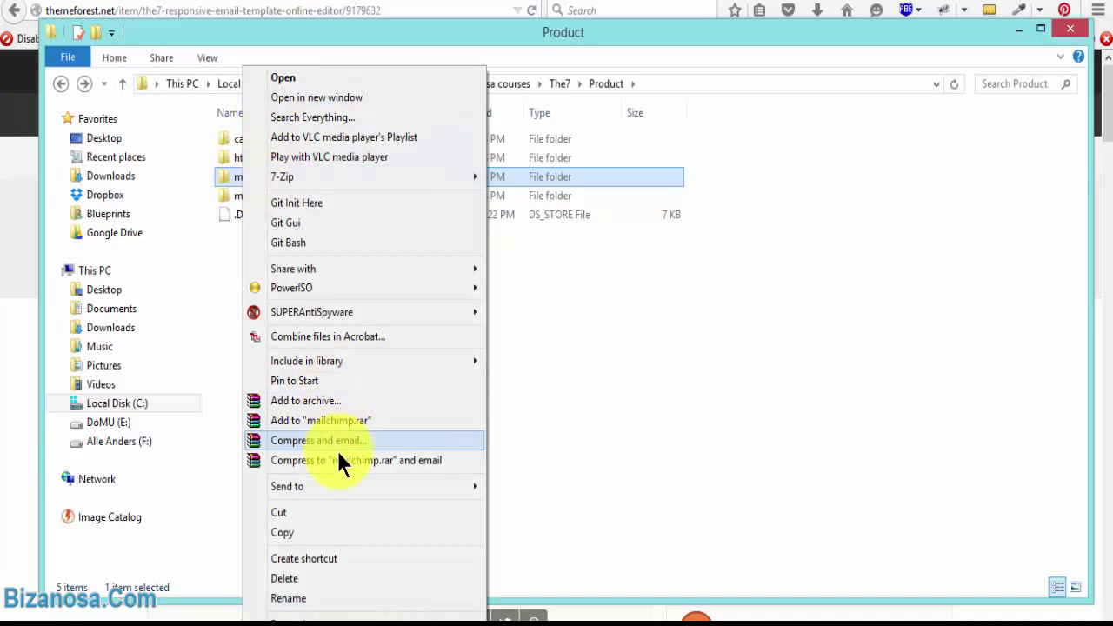
click(311, 398)
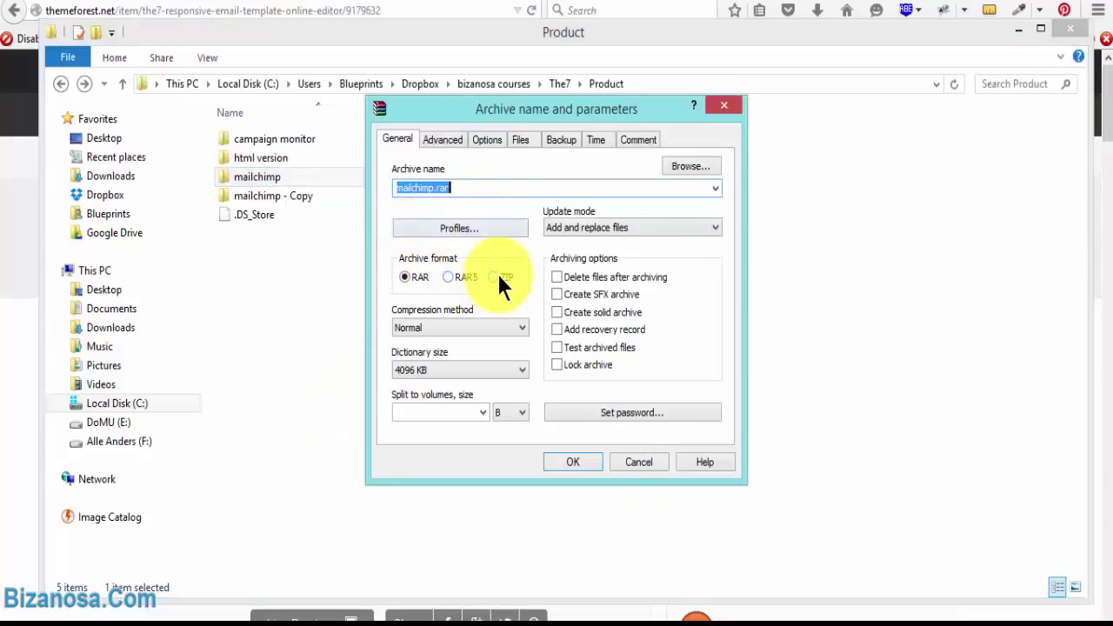
click(572, 461)
click(424, 2)
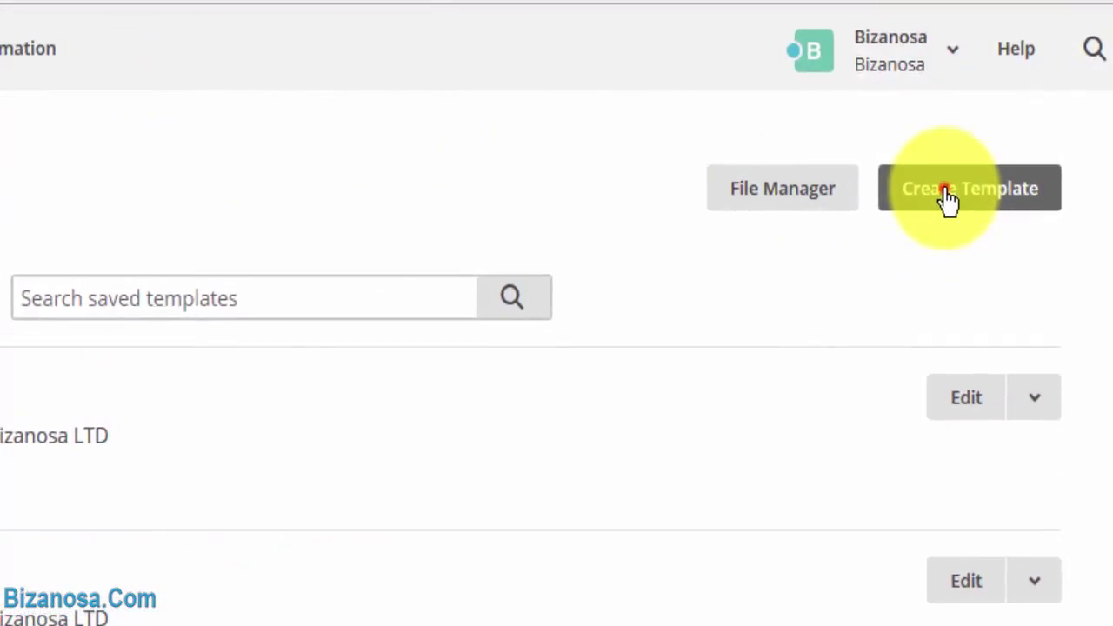
Start an Import Zip template named 'imported zip' and attach The7\Product\mailchimp.zip.
click(954, 196)
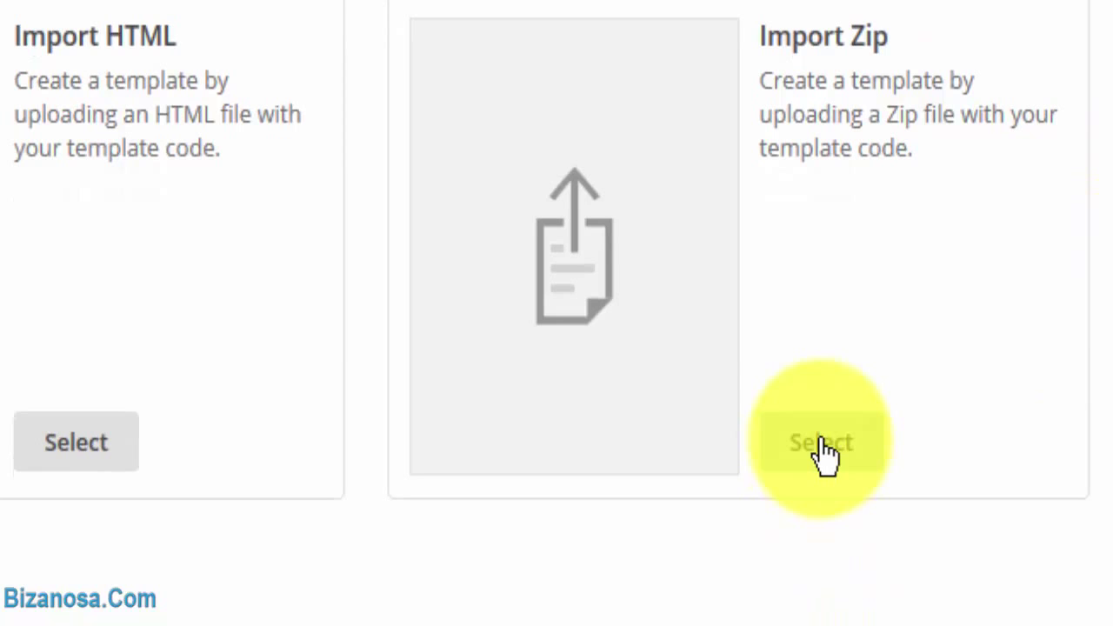
click(821, 445)
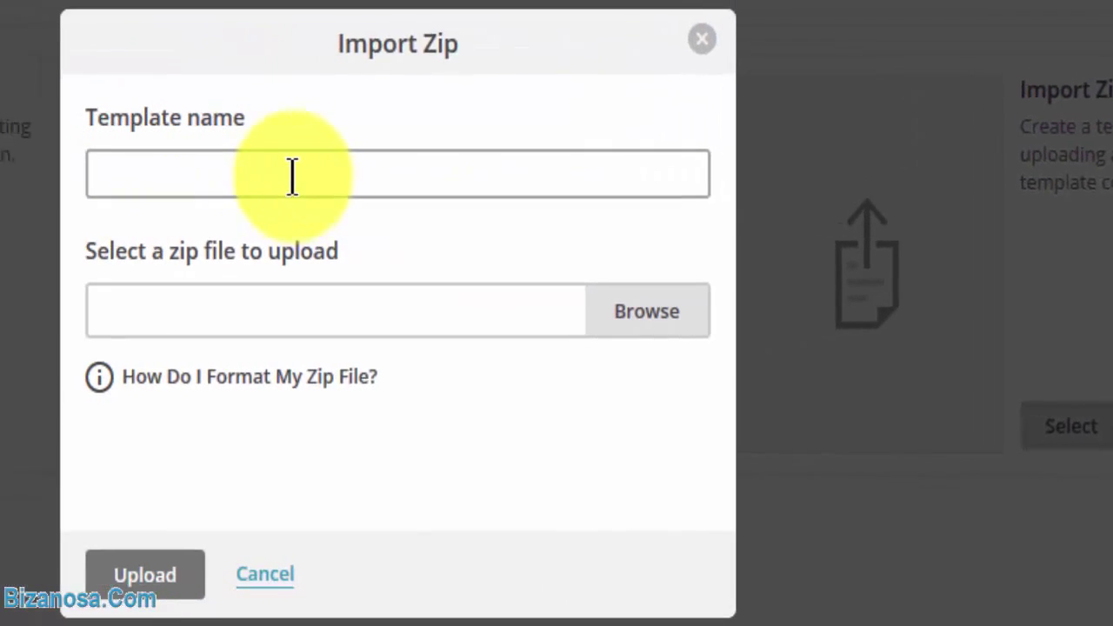
click(354, 182)
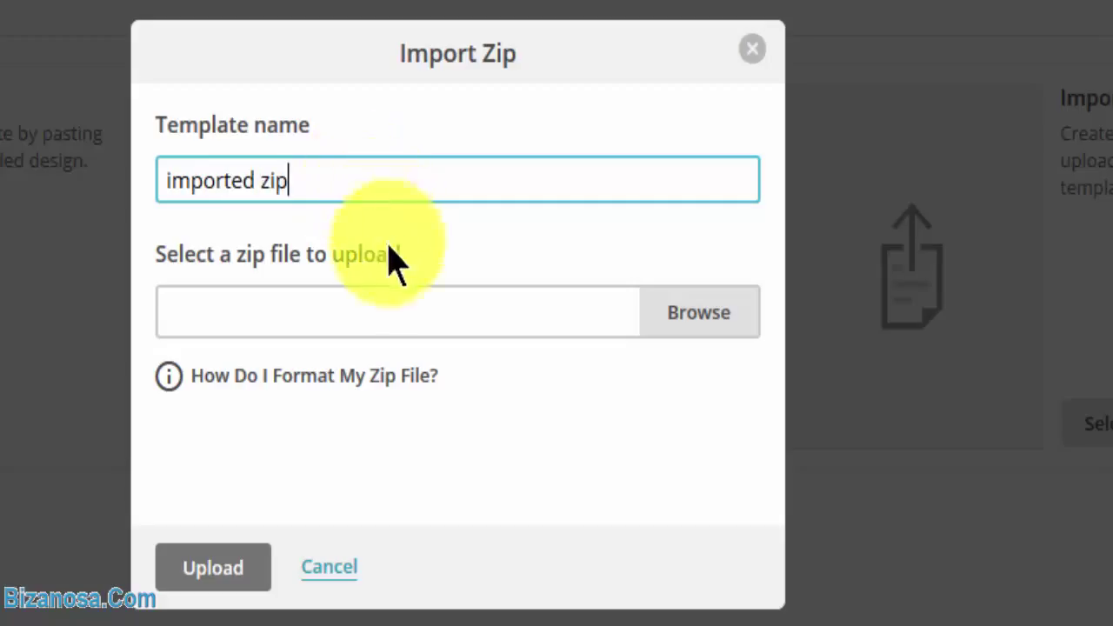
click(696, 313)
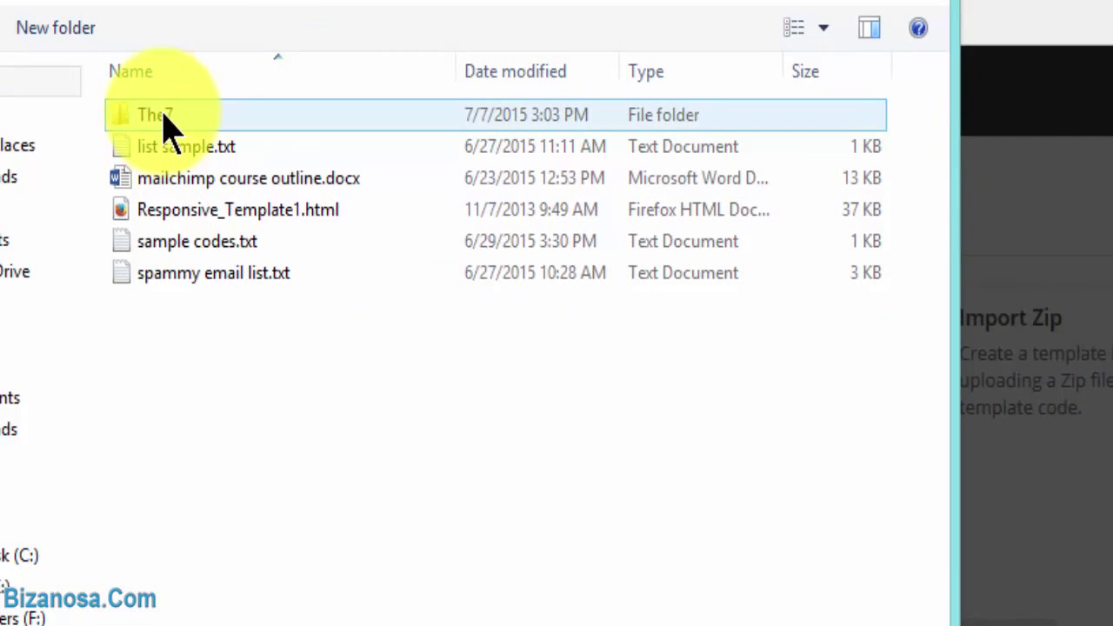
double_click(162, 113)
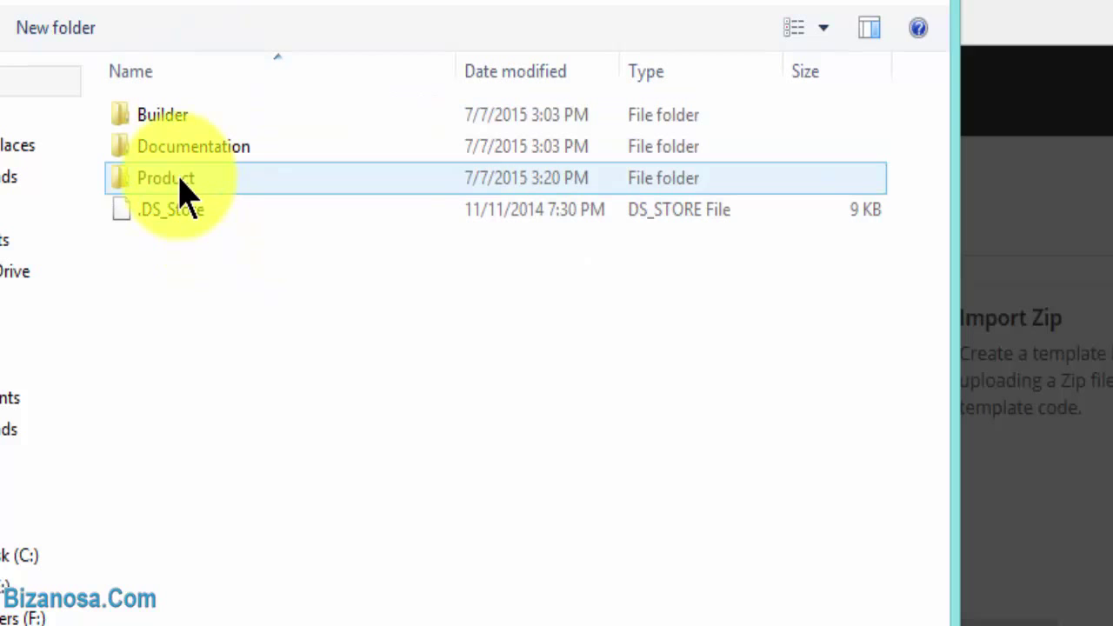
double_click(178, 178)
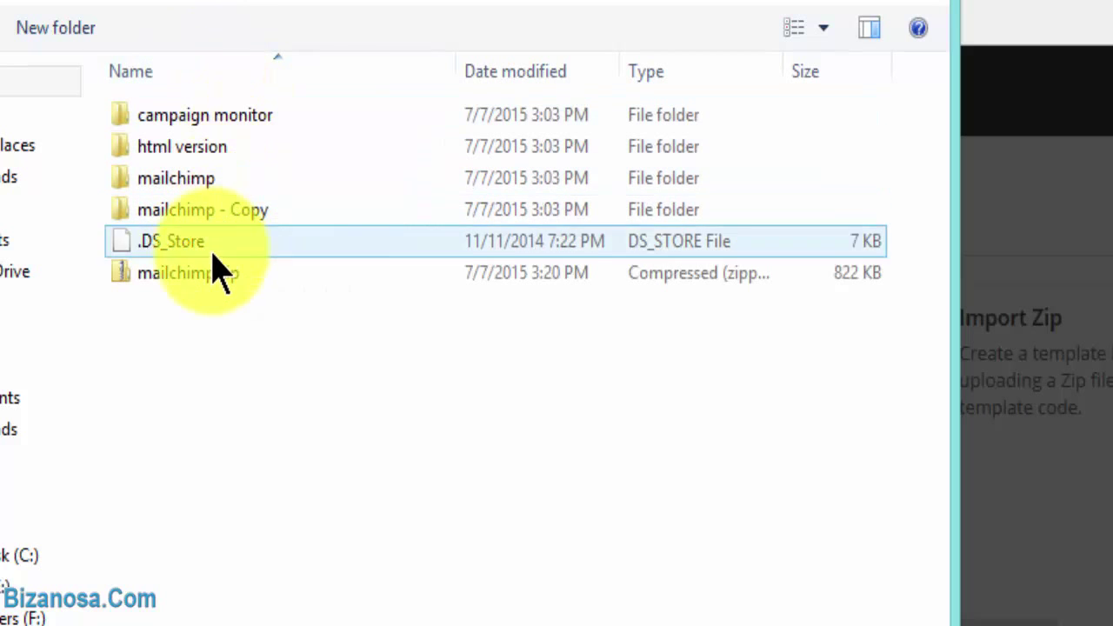
double_click(183, 274)
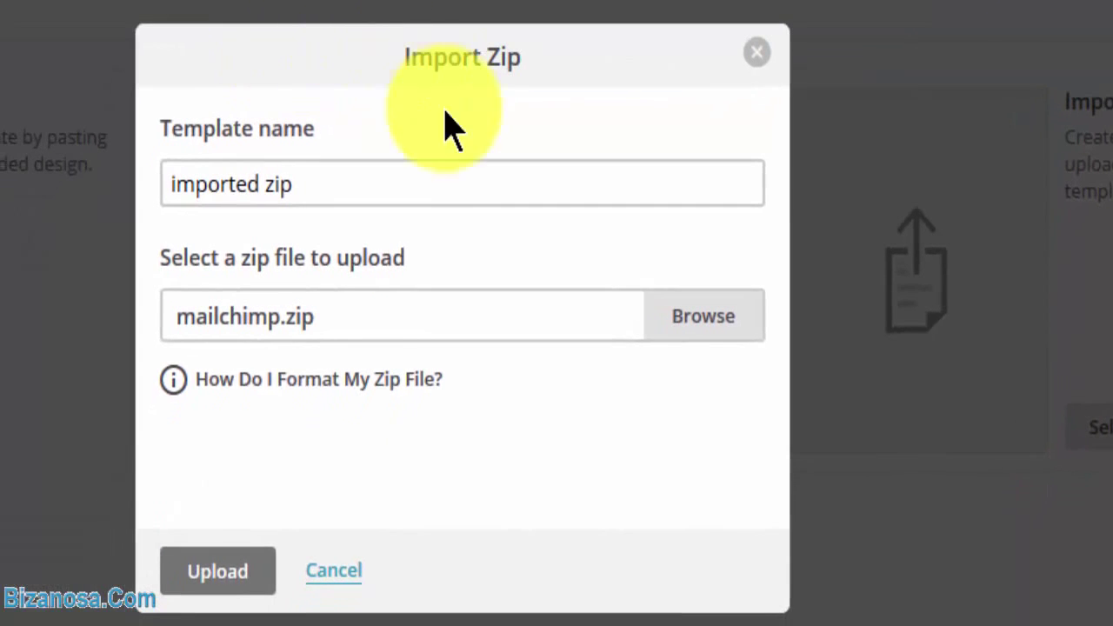
Upload mailchimp.zip, review the Wenkers am Markt design preview, and show its HTML code.
click(213, 574)
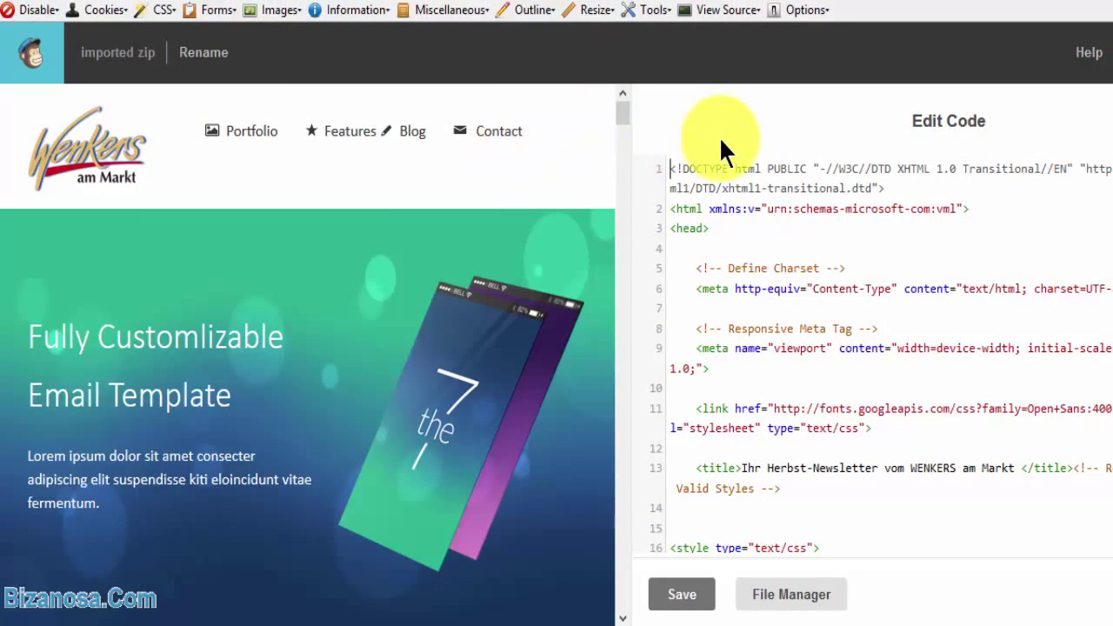
drag(619, 106, 621, 69)
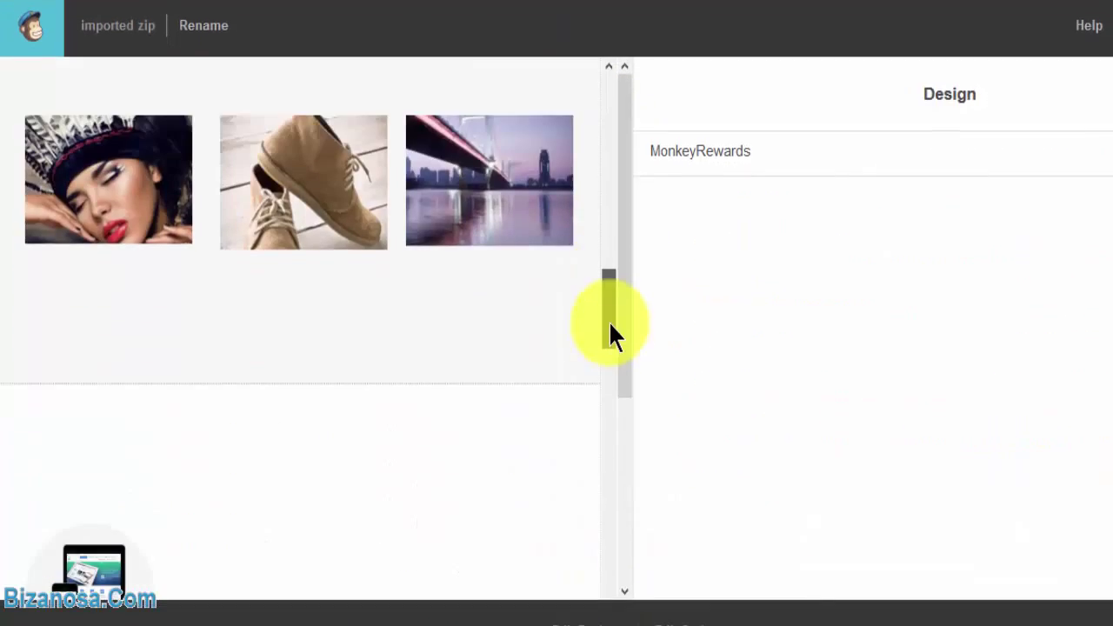
drag(608, 331, 609, 550)
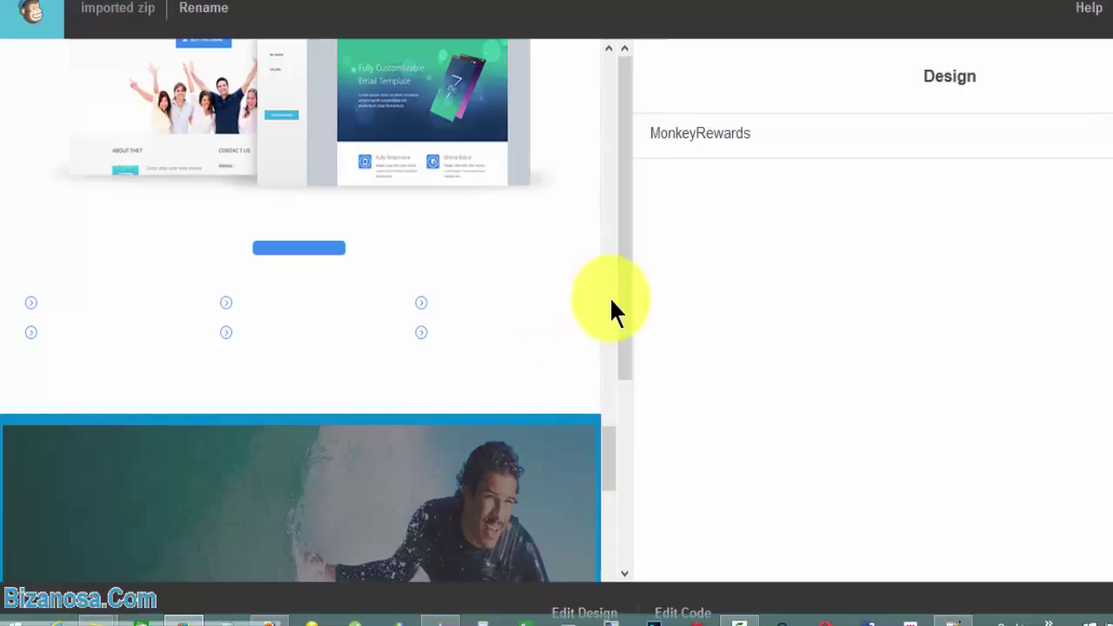
drag(625, 278, 626, 45)
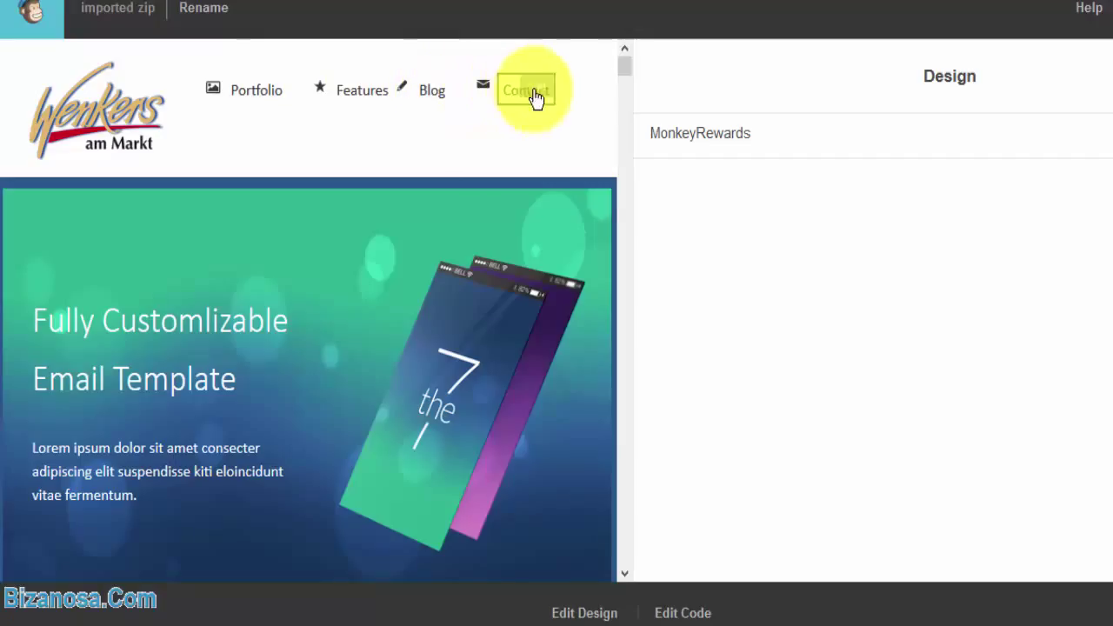
drag(628, 78, 621, 121)
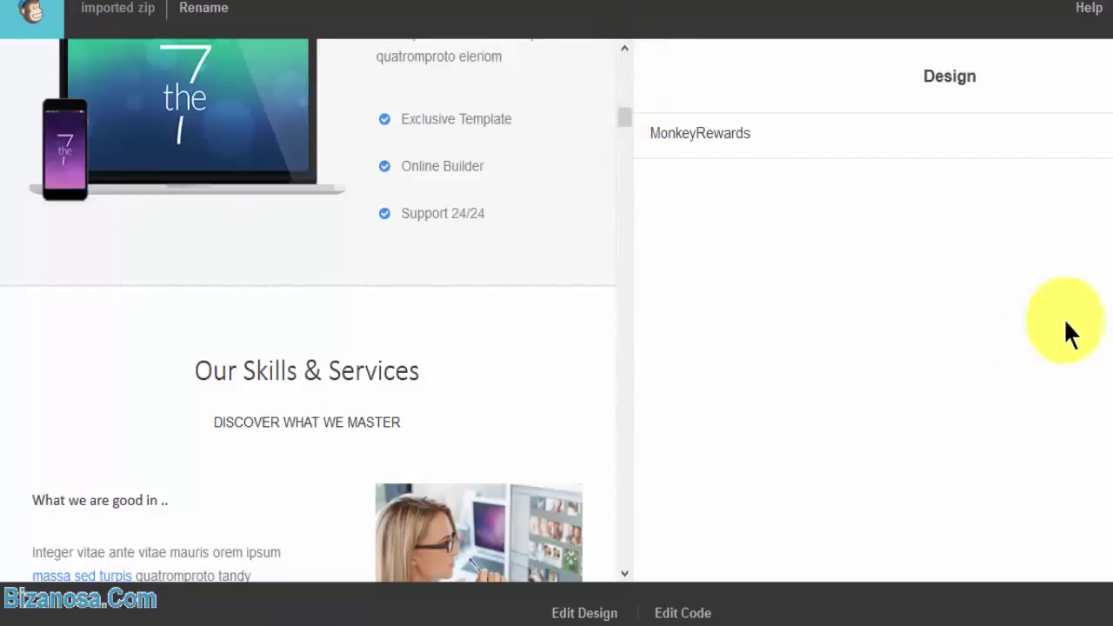
click(680, 614)
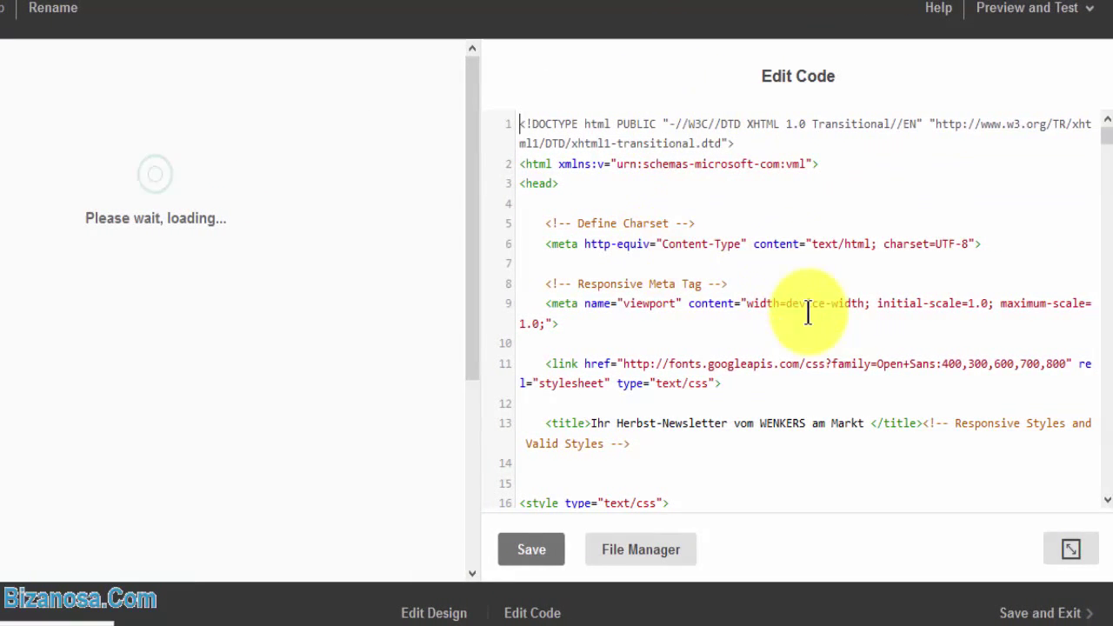
drag(1106, 121, 1106, 546)
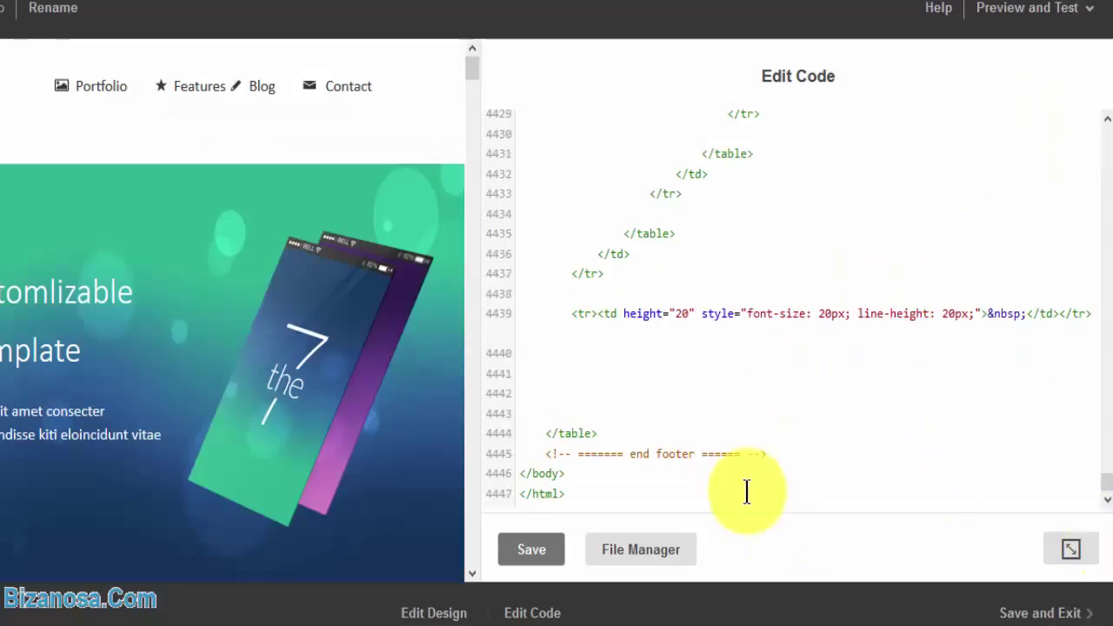